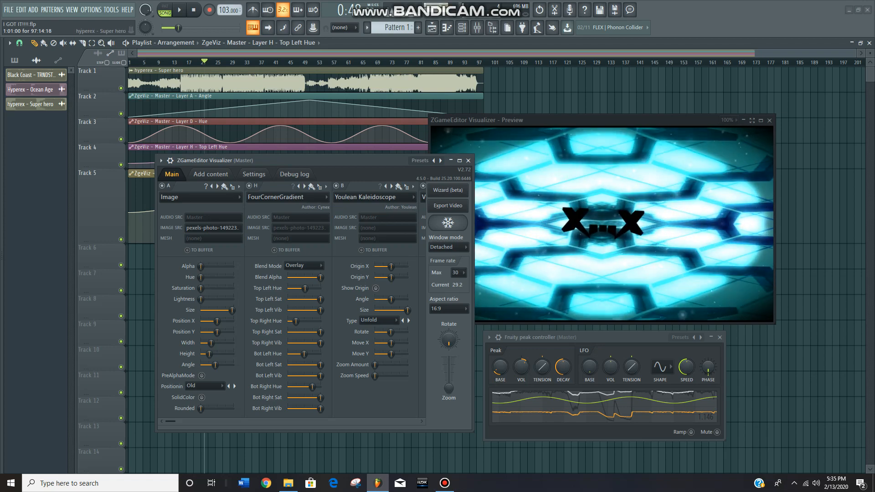
Move the preview window and the ZGameEditor Visualizer window apart so both can be seen in full.
{"action": "left_click", "coordinate": [601, 223]}
{"action": "left_click_drag", "start_coordinate": [601, 120], "coordinate": [664, 121]}
{"action": "left_click_drag", "start_coordinate": [319, 161], "coordinate": [299, 149]}
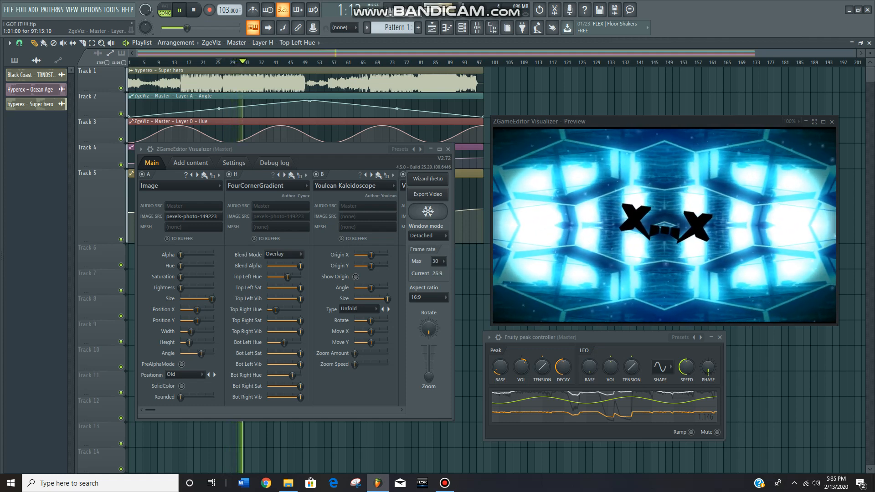
Play a passage from about bar 49 of the song to preview the complete visualizer, and stop playback.
{"action": "key", "text": "space"}
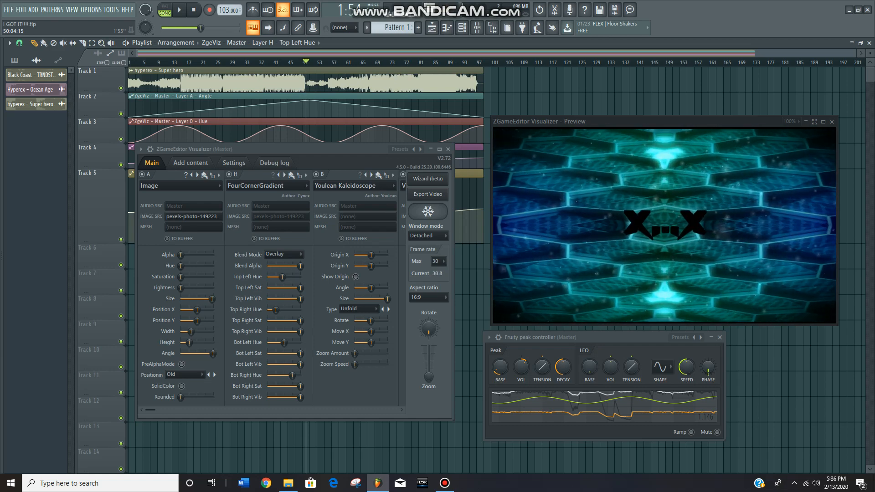
{"action": "key", "text": "space"}
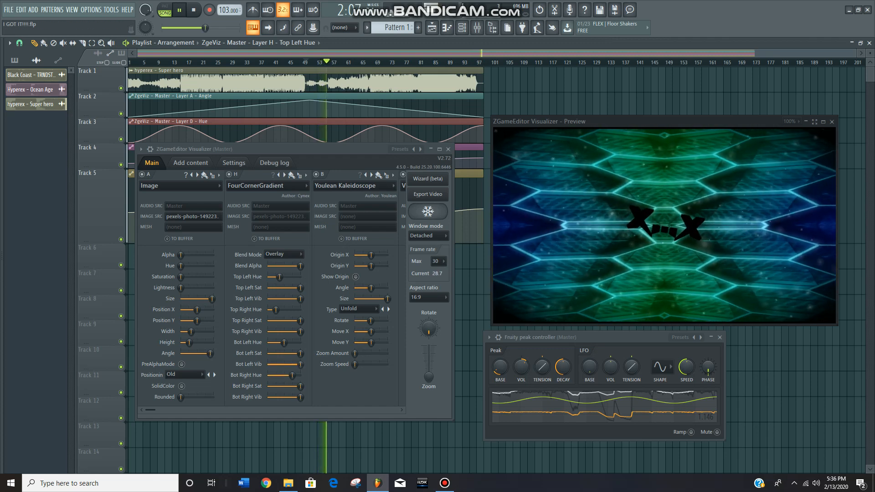
{"action": "key", "text": "space"}
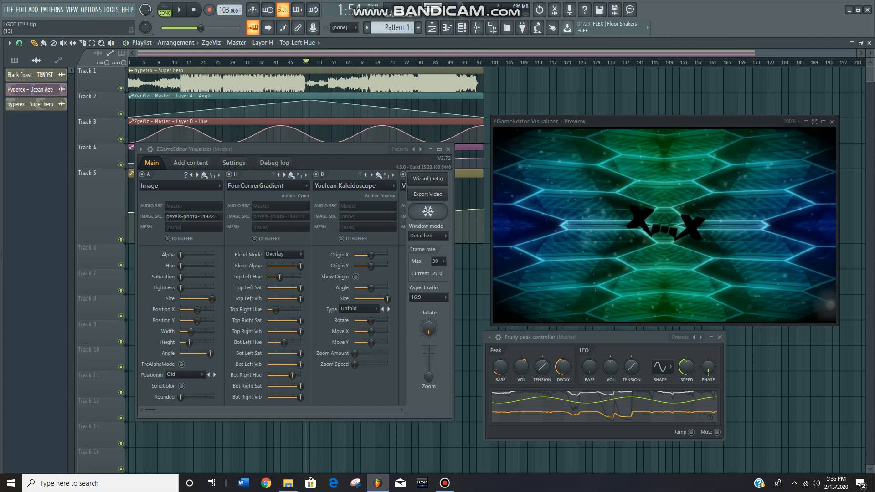
Solo image layer A and lower its Size until the whole picture fits inside the preview.
{"action": "right_click", "coordinate": [141, 174]}
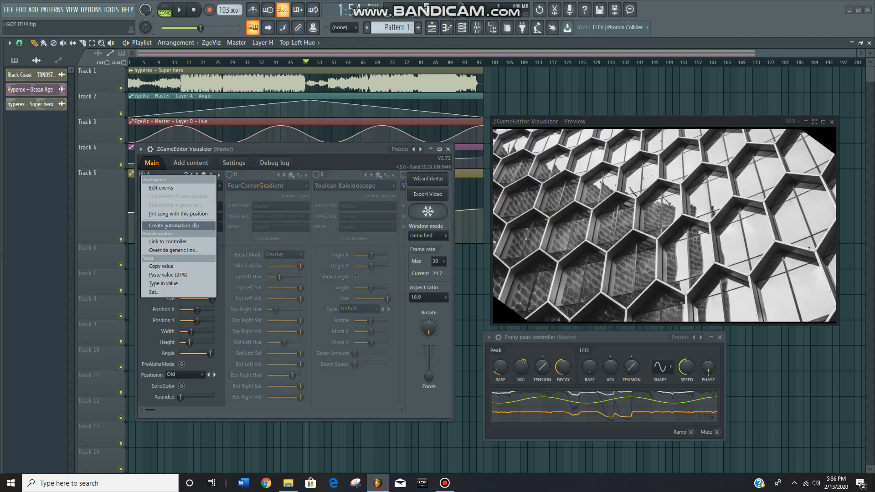
{"action": "left_click", "coordinate": [159, 364]}
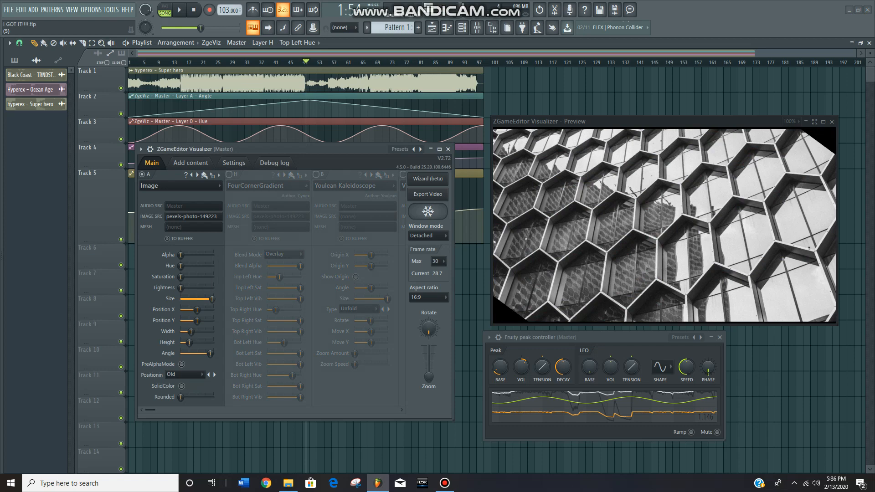
{"action": "left_click_drag", "start_coordinate": [212, 298], "coordinate": [199, 299]}
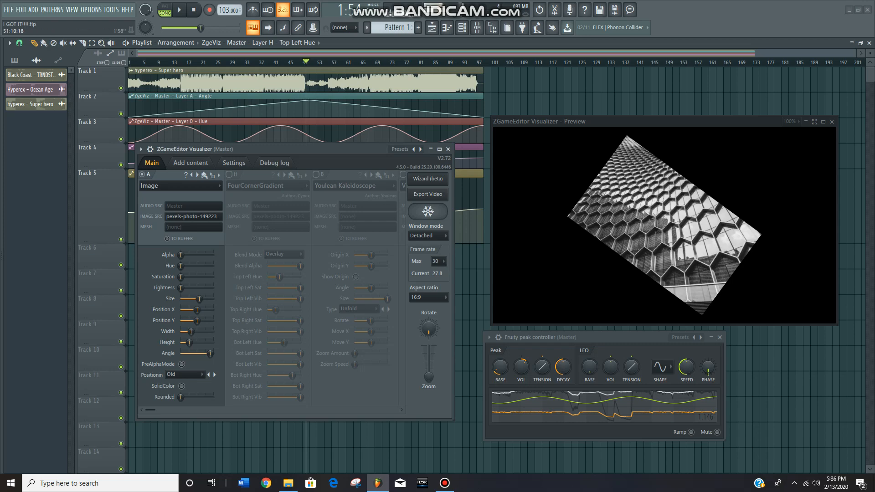
Scrub the song position along the timeline and back to the start to check the image's automated angle.
{"action": "left_click_drag", "start_coordinate": [200, 27], "coordinate": [162, 28]}
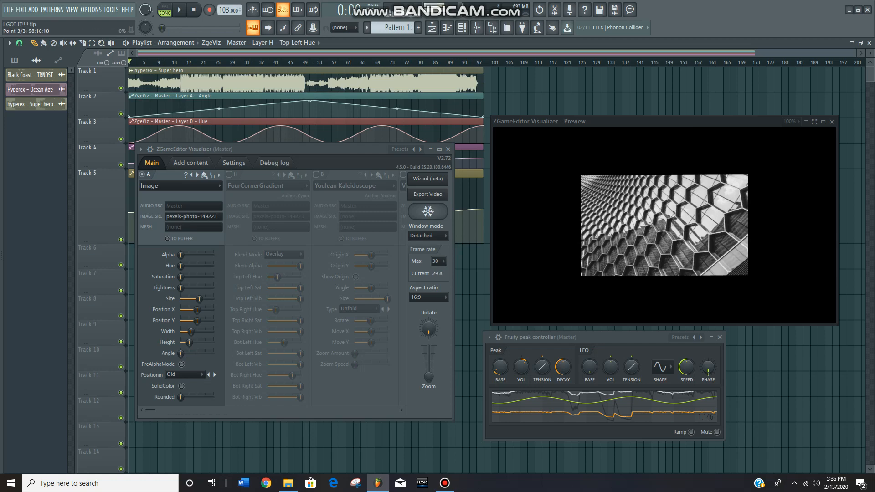
{"action": "left_click_drag", "start_coordinate": [479, 63], "coordinate": [401, 63]}
{"action": "left_click_drag", "start_coordinate": [222, 28], "coordinate": [162, 28]}
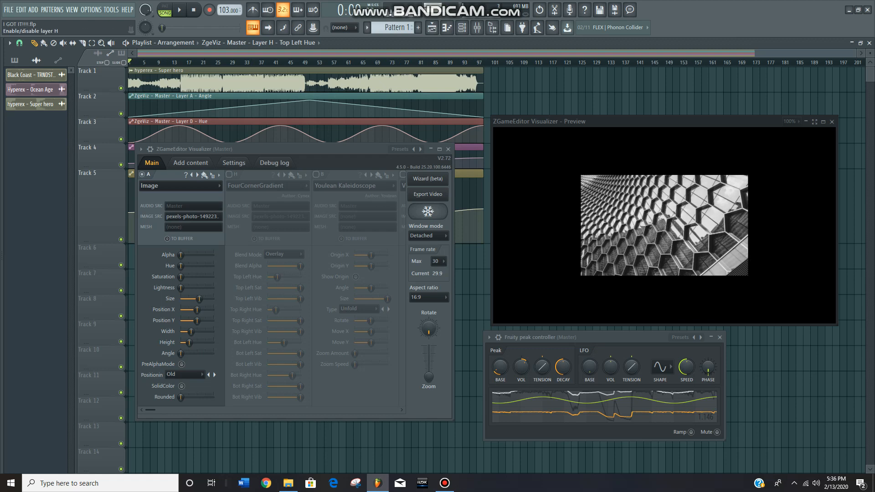
Enable the FourCornerGradient layer H and lower its Top Left Hue to tint that corner red.
{"action": "left_click", "coordinate": [229, 175]}
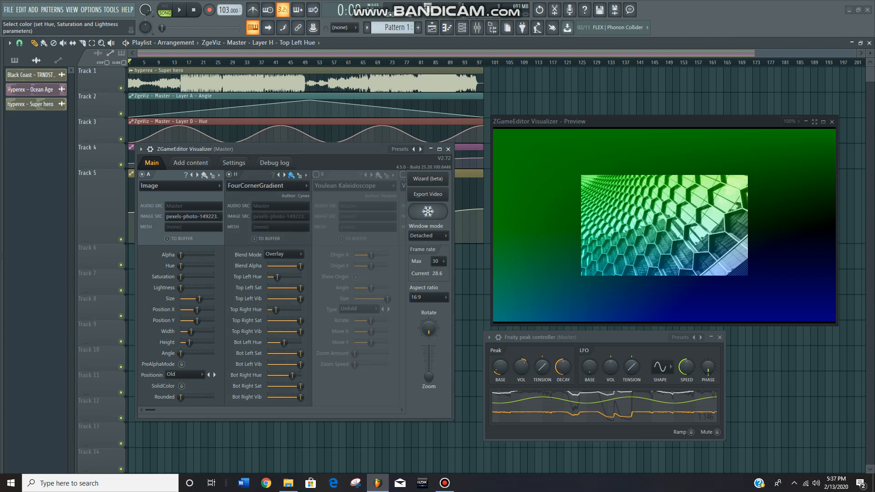
{"action": "left_click_drag", "start_coordinate": [277, 277], "coordinate": [271, 276]}
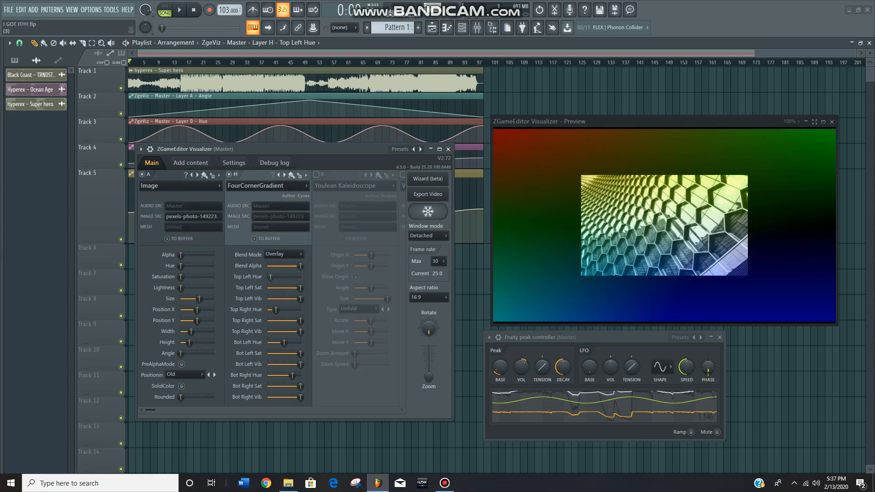
{"action": "left_click_drag", "start_coordinate": [237, 150], "coordinate": [239, 209]}
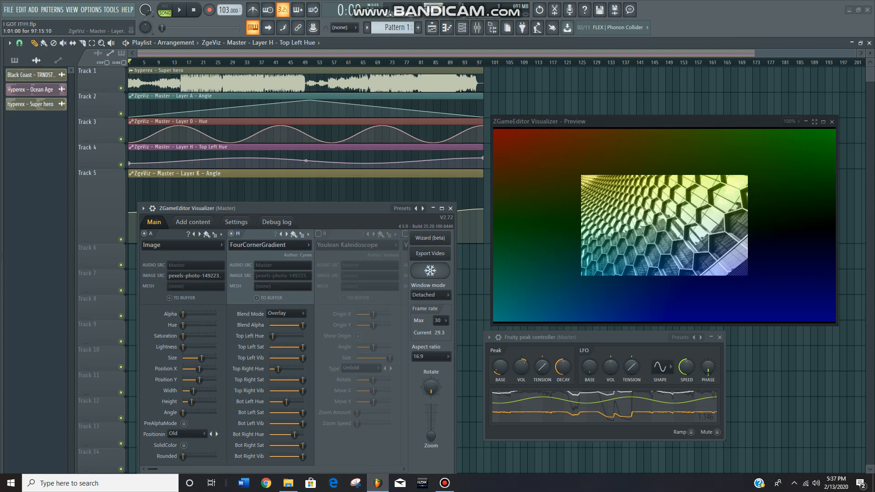
{"action": "left_click_drag", "start_coordinate": [239, 208], "coordinate": [238, 134]}
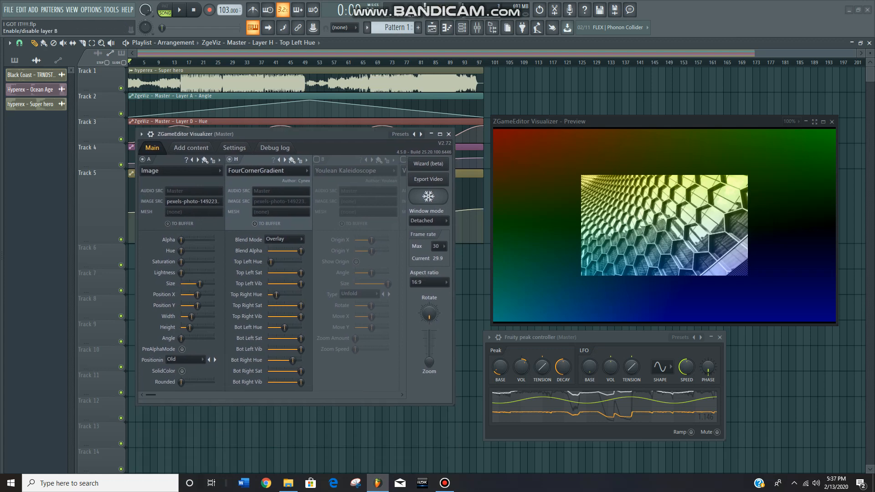
Enable the Youlean Kaleidoscope layer B, with the image Size raised to fill the preview and the gradient's Top Left Hue at minimum.
{"action": "left_click", "coordinate": [317, 159]}
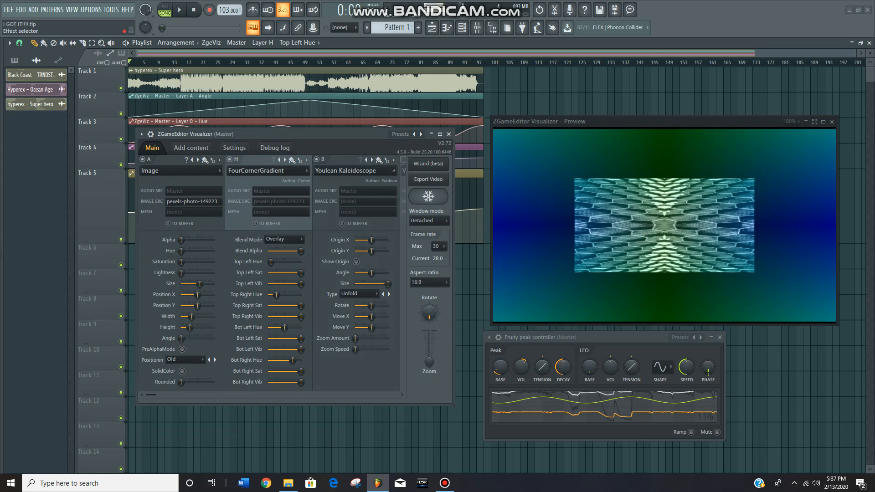
{"action": "left_click_drag", "start_coordinate": [200, 284], "coordinate": [213, 283]}
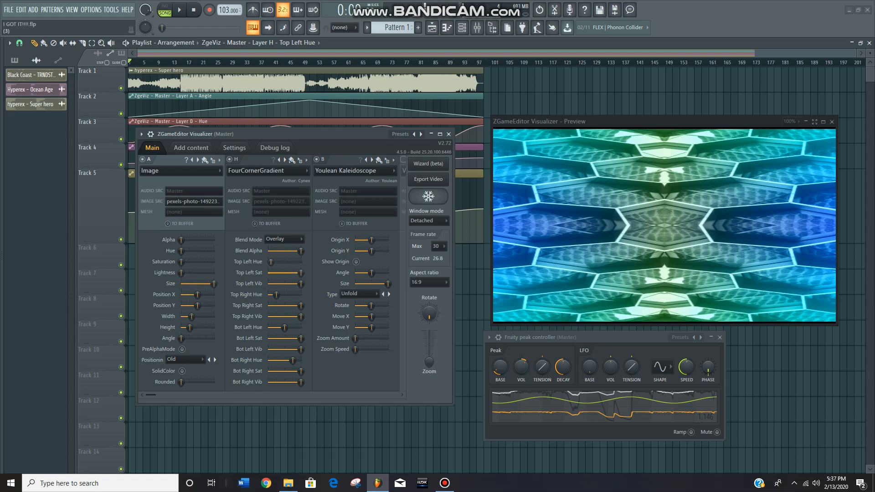
{"action": "mouse_move", "coordinate": [271, 261]}
{"action": "left_mouse_down"}
{"action": "mouse_move", "coordinate": [291, 261]}
{"action": "mouse_move", "coordinate": [268, 262]}
{"action": "left_mouse_up"}
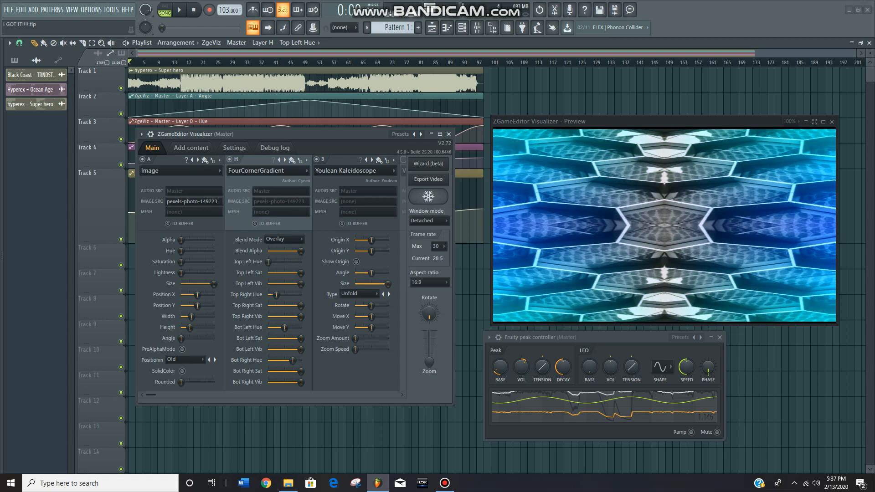
Play the song briefly from about bar 26 to preview the kaleidoscope with the automated angle and hue.
{"action": "left_click_drag", "start_coordinate": [150, 395], "coordinate": [160, 395]}
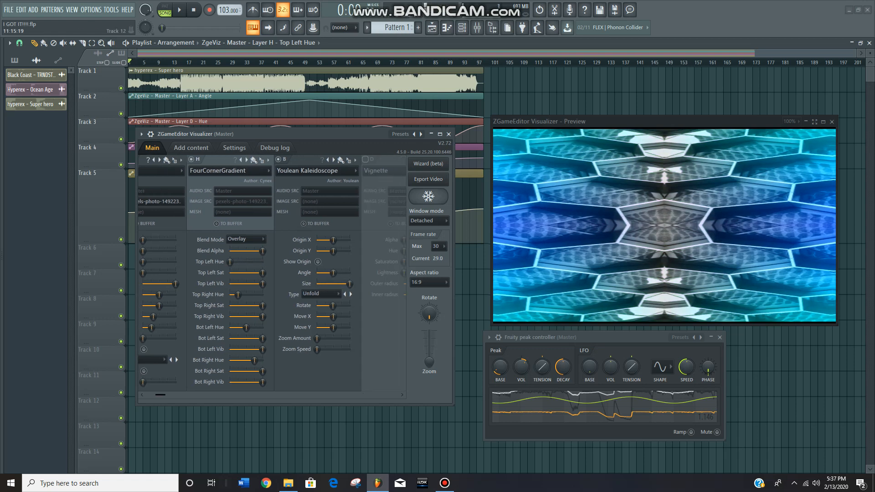
{"action": "left_click", "coordinate": [222, 62]}
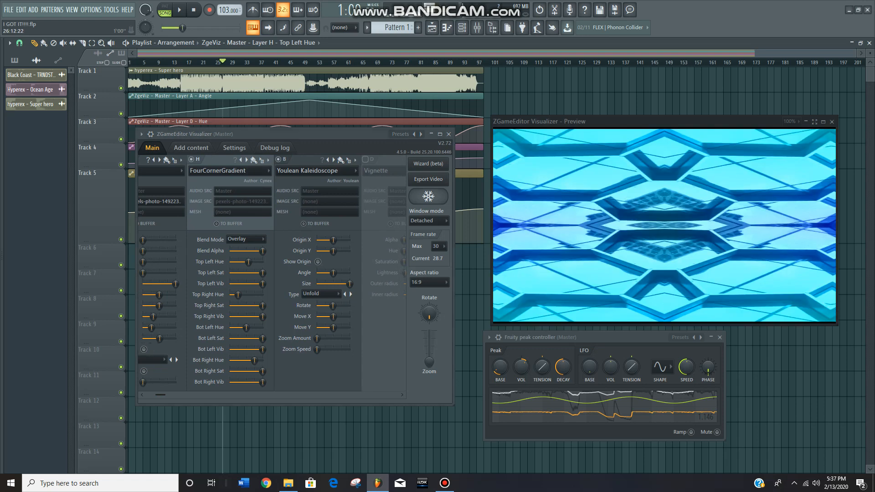
{"action": "key", "text": "space"}
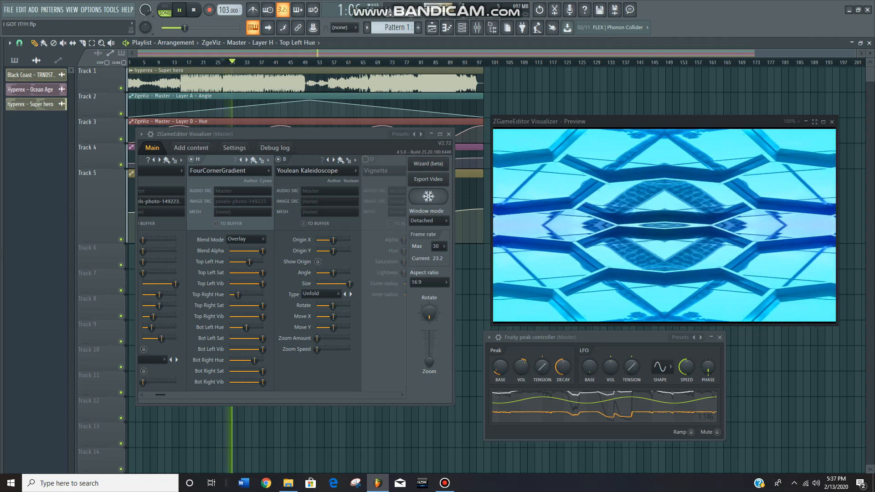
{"action": "key", "text": "space"}
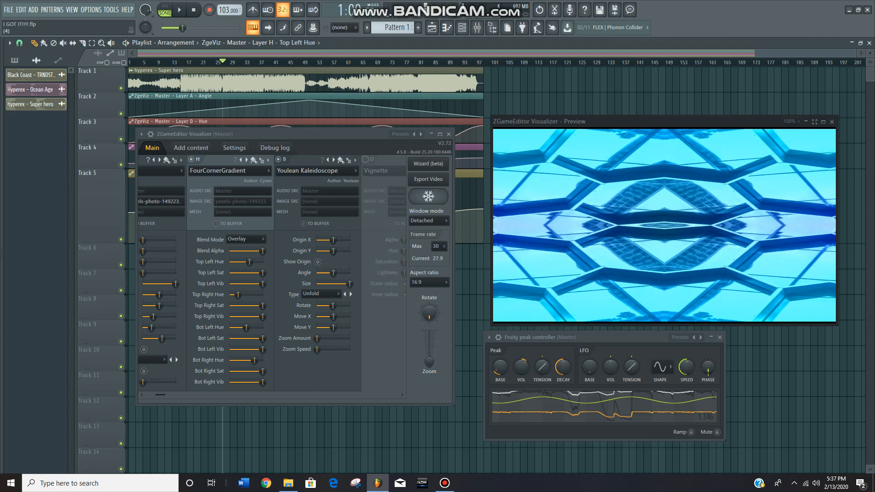
Enable the Vignette layer D, toggling it off and on to compare the darkened edges.
{"action": "scroll", "coordinate": [272, 273], "scroll_direction": "right", "scroll_amount": 5}
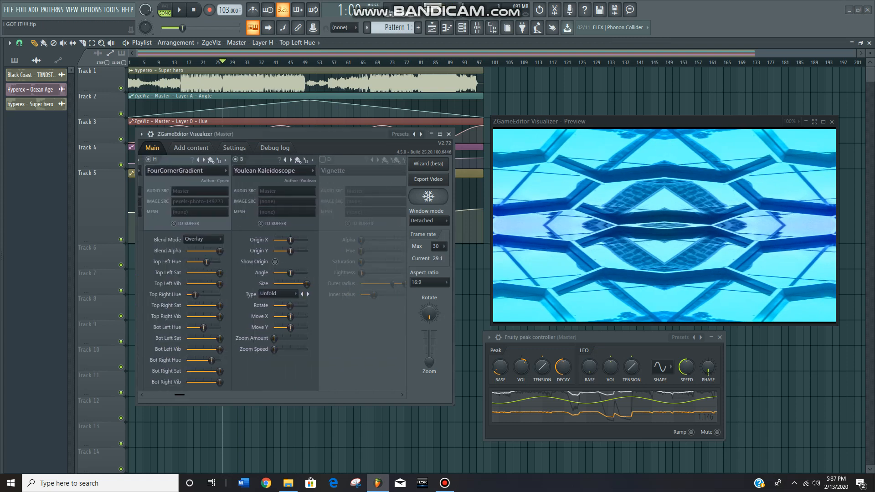
{"action": "scroll", "coordinate": [272, 273], "scroll_direction": "left", "scroll_amount": 1}
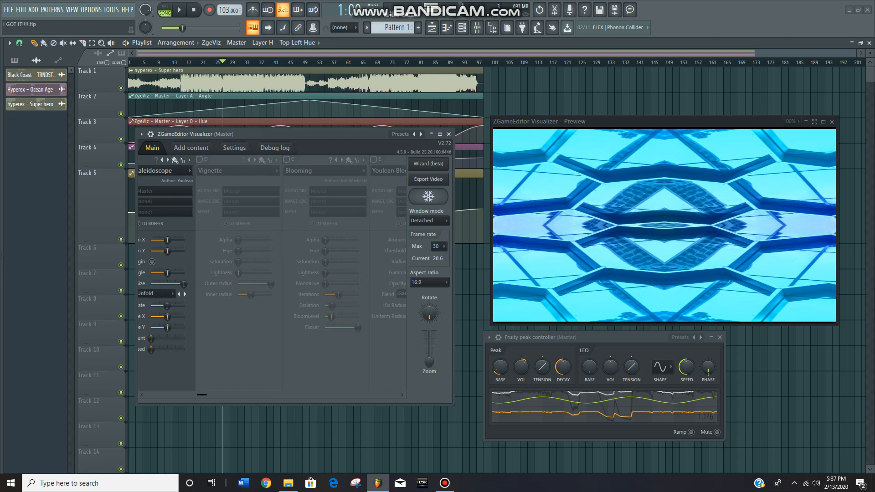
{"action": "mouse_move", "coordinate": [202, 395]}
{"action": "left_mouse_down"}
{"action": "mouse_move", "coordinate": [178, 395]}
{"action": "mouse_move", "coordinate": [211, 395]}
{"action": "left_mouse_up"}
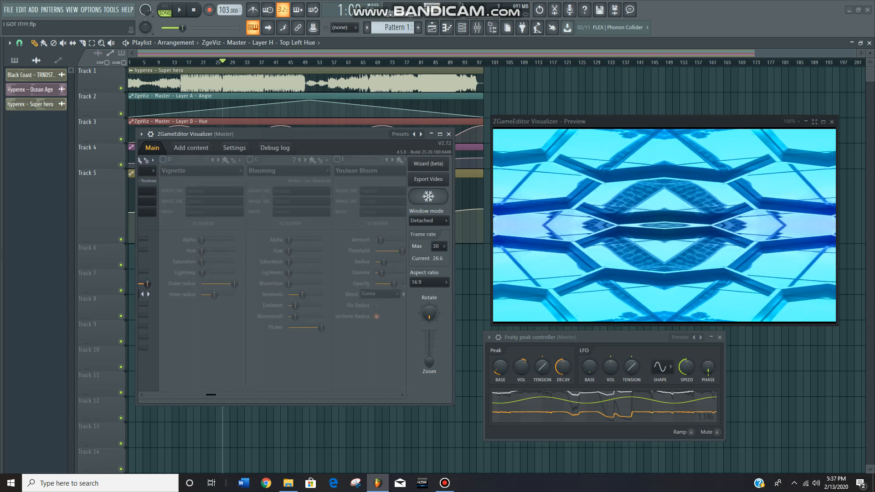
{"action": "left_click", "coordinate": [163, 160]}
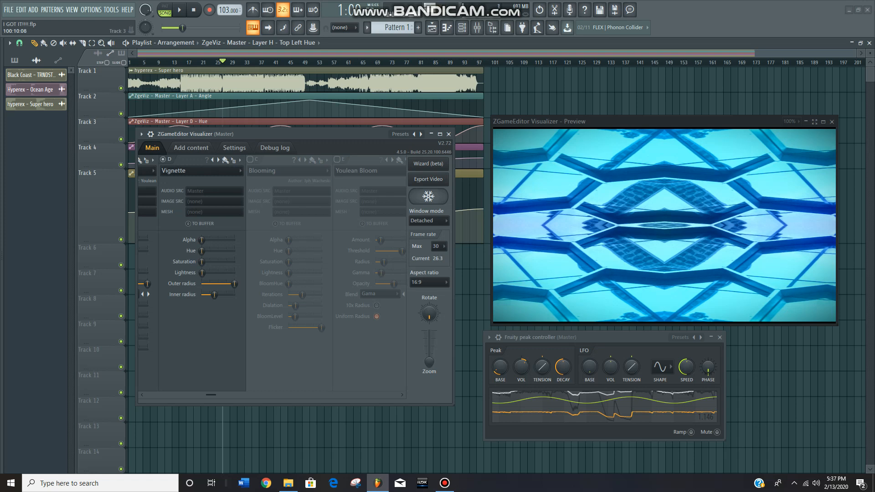
{"action": "left_click", "coordinate": [163, 159]}
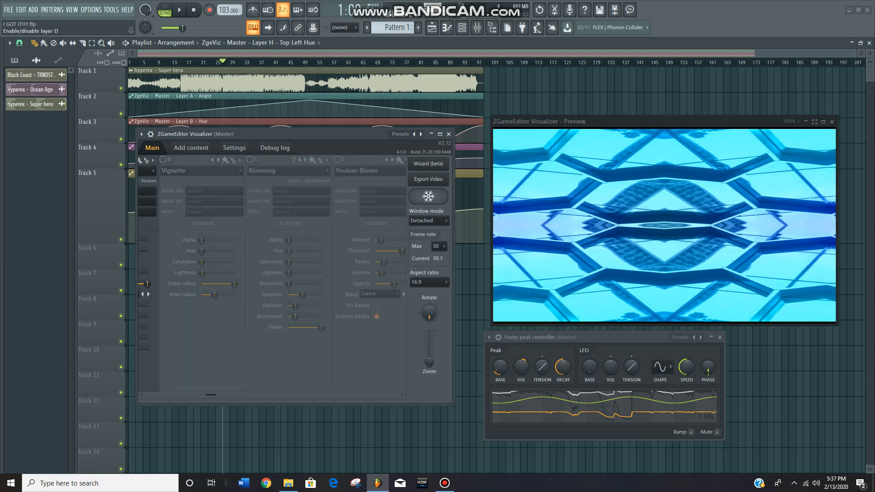
{"action": "left_click", "coordinate": [163, 159]}
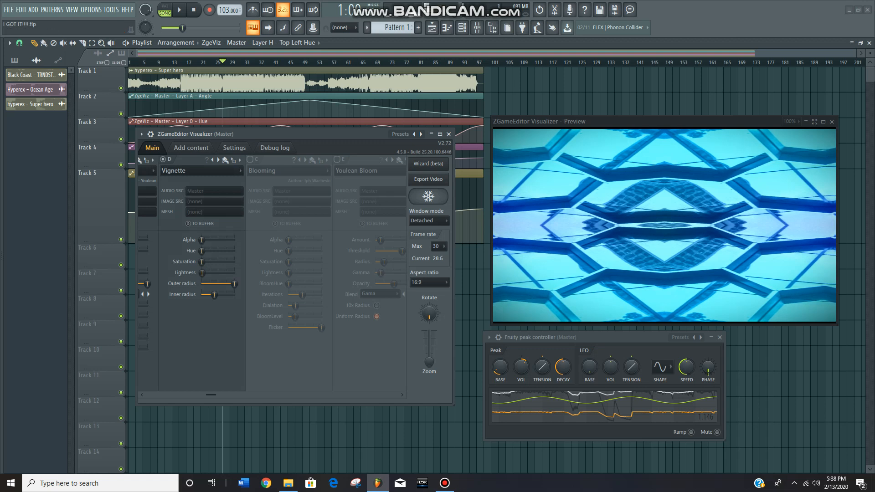
Enable the Youlean Bloom layer E and both ParameterShake layers, F and G.
{"action": "left_click_drag", "start_coordinate": [211, 395], "coordinate": [234, 394]}
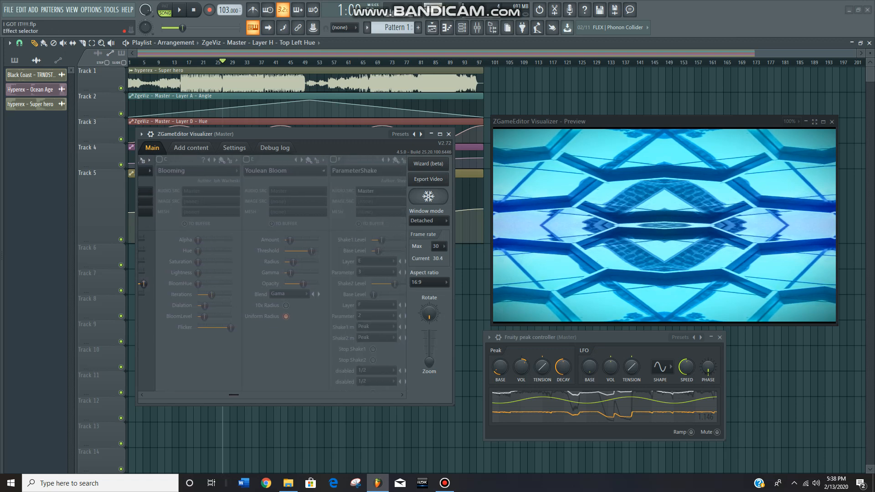
{"action": "left_click", "coordinate": [247, 160]}
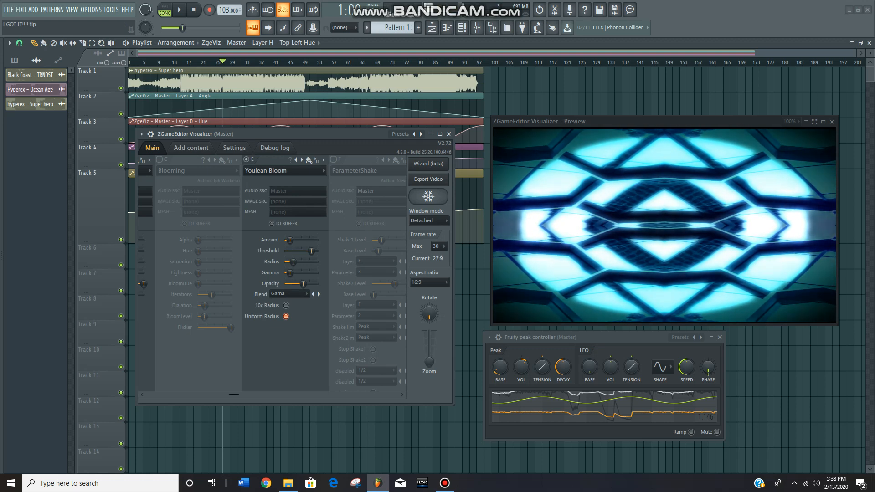
{"action": "left_click_drag", "start_coordinate": [233, 395], "coordinate": [245, 394]}
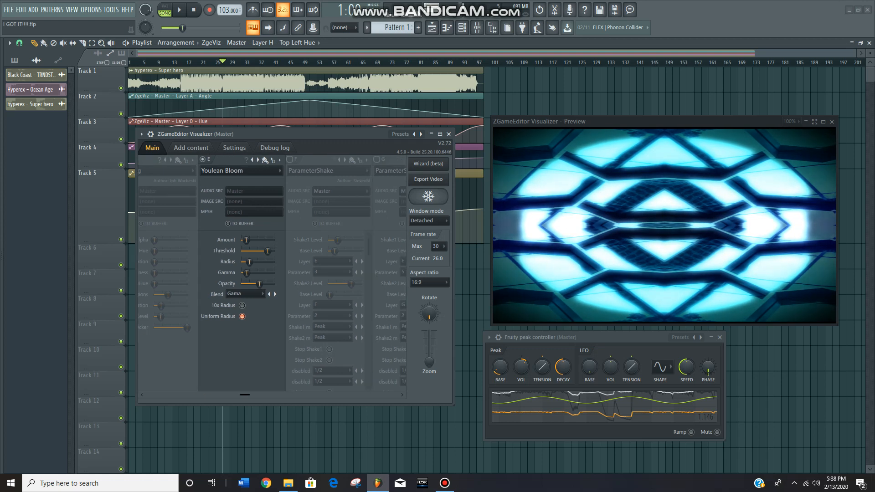
{"action": "left_click", "coordinate": [289, 160]}
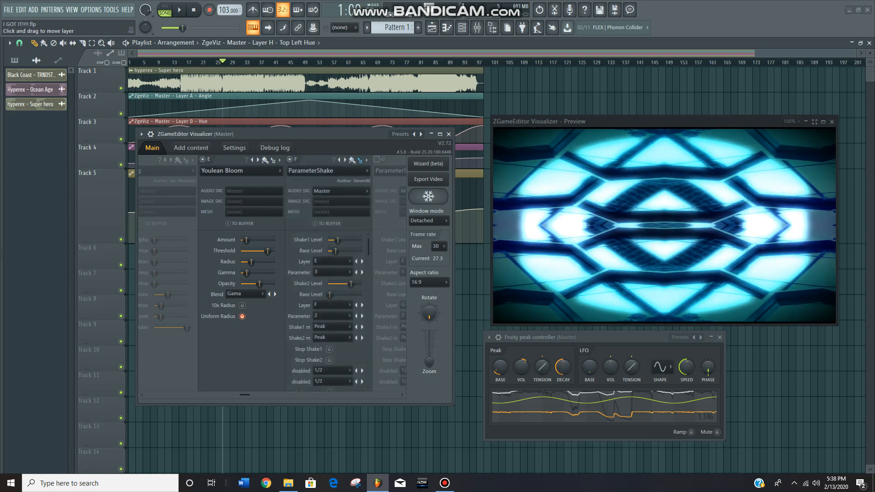
{"action": "left_click", "coordinate": [376, 160]}
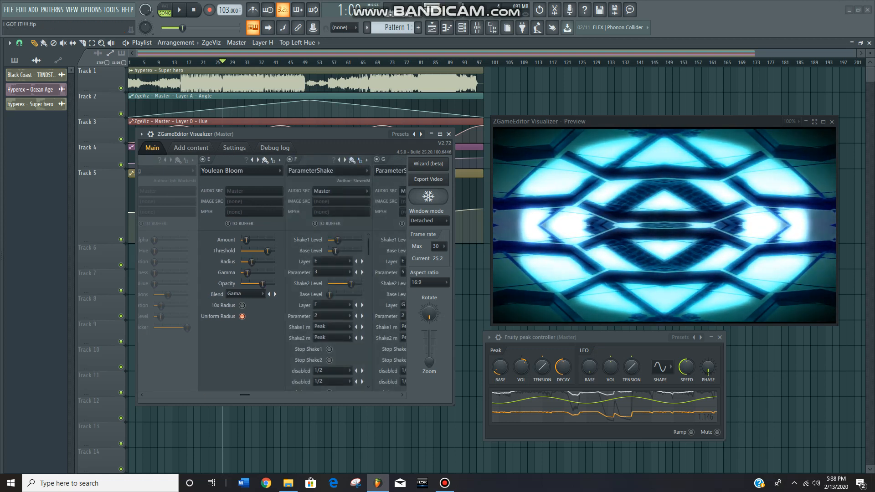
{"action": "left_click_drag", "start_coordinate": [245, 394], "coordinate": [252, 395]}
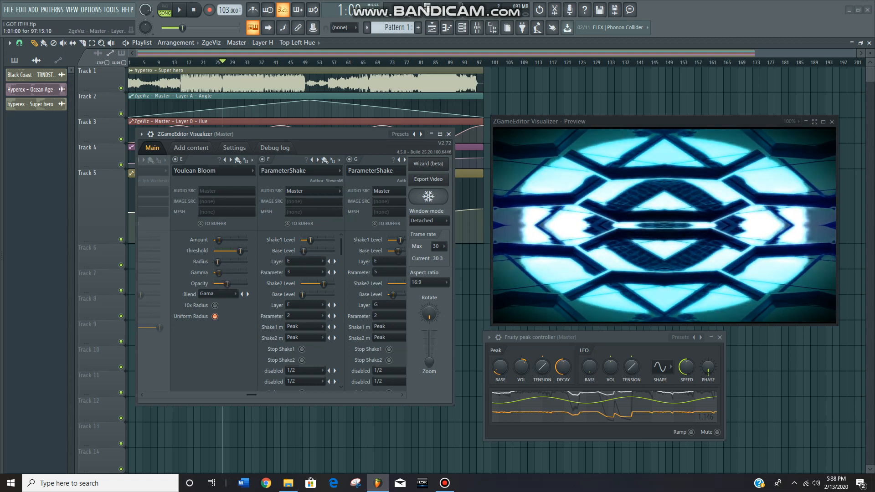
{"action": "left_click_drag", "start_coordinate": [252, 395], "coordinate": [260, 396]}
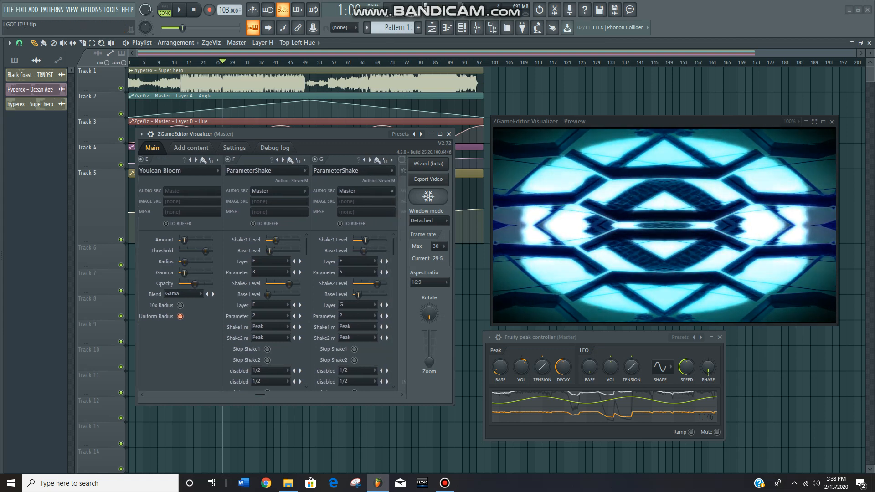
Move the Fruity peak controller window and the preview window higher in the workspace.
{"action": "left_click_drag", "start_coordinate": [538, 337], "coordinate": [535, 274]}
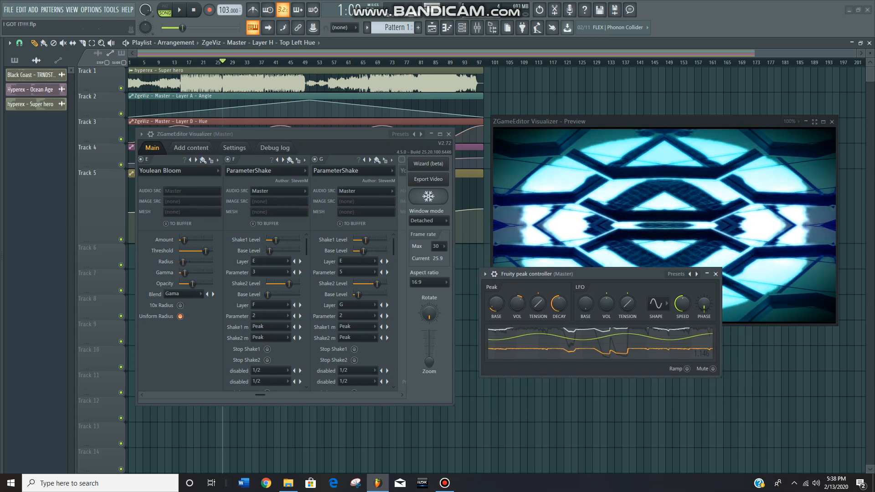
{"action": "left_click_drag", "start_coordinate": [661, 122], "coordinate": [657, 90]}
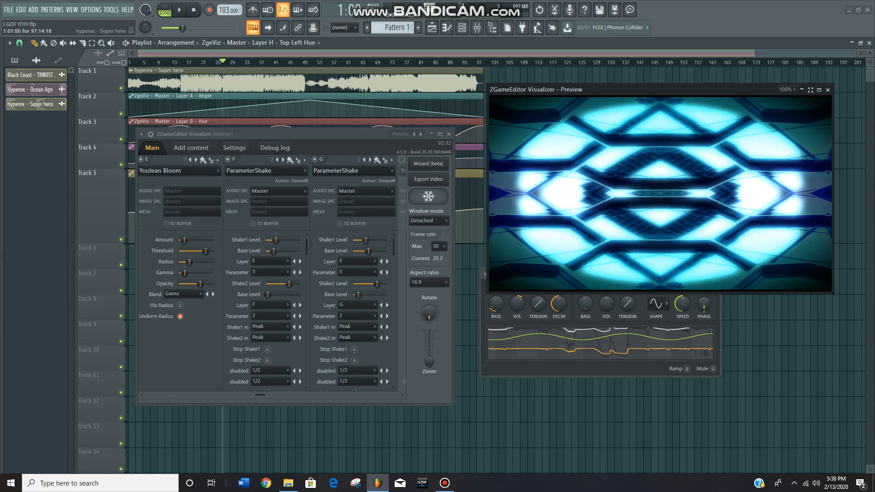
Play the song from about bar 26 and again from about bar 49 to preview the bloom and shake effects.
{"action": "key", "text": "space"}
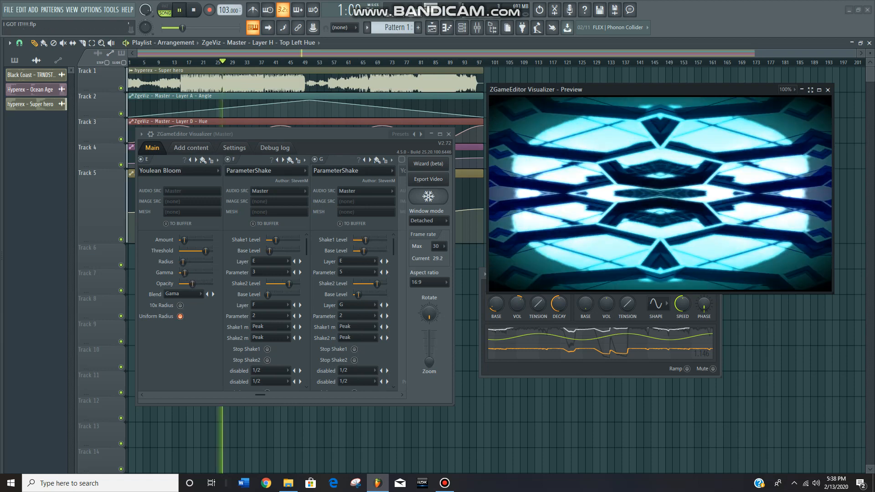
{"action": "mouse_move", "coordinate": [445, 483]}
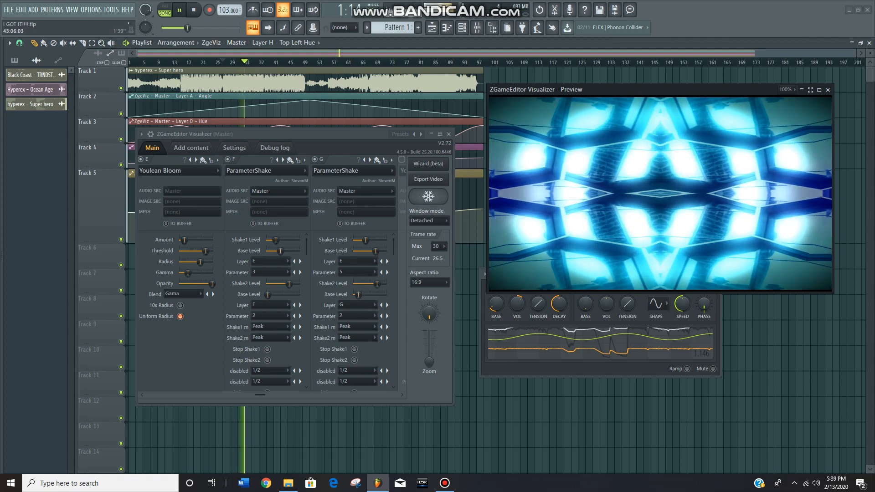
{"action": "key", "text": "space"}
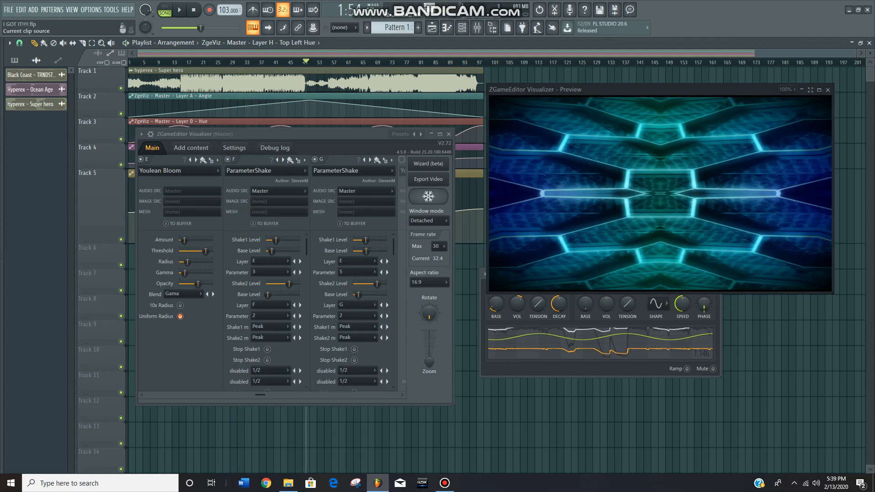
{"action": "key", "text": "space"}
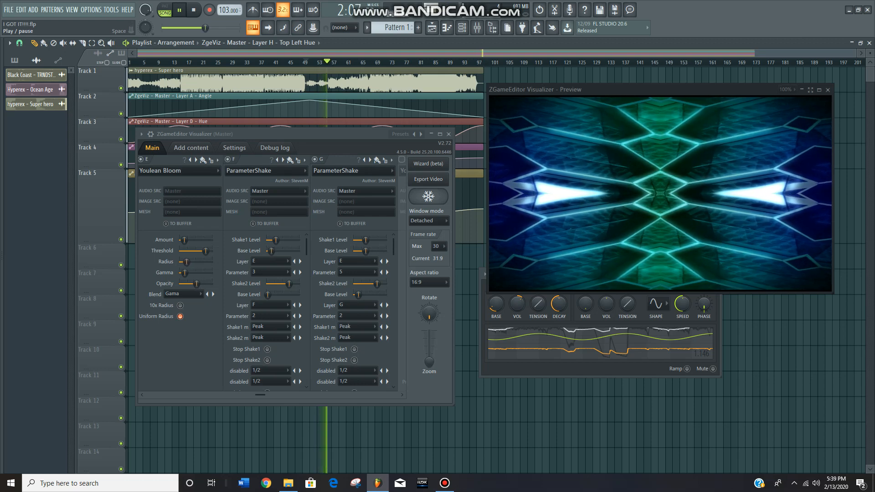
{"action": "key", "text": "space"}
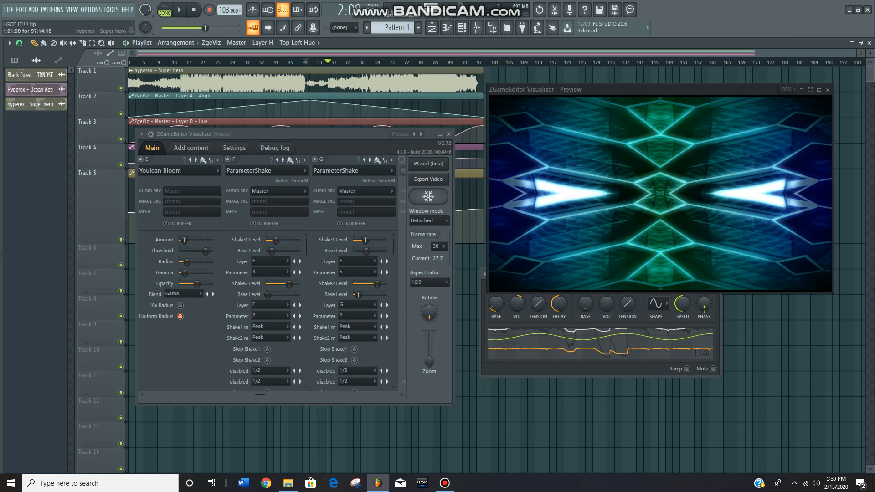
Enable the Youlean Audio Shake layer I, keeping its type on Zoom, and zoom the playlist in slightly.
{"action": "left_click_drag", "start_coordinate": [260, 396], "coordinate": [279, 395]}
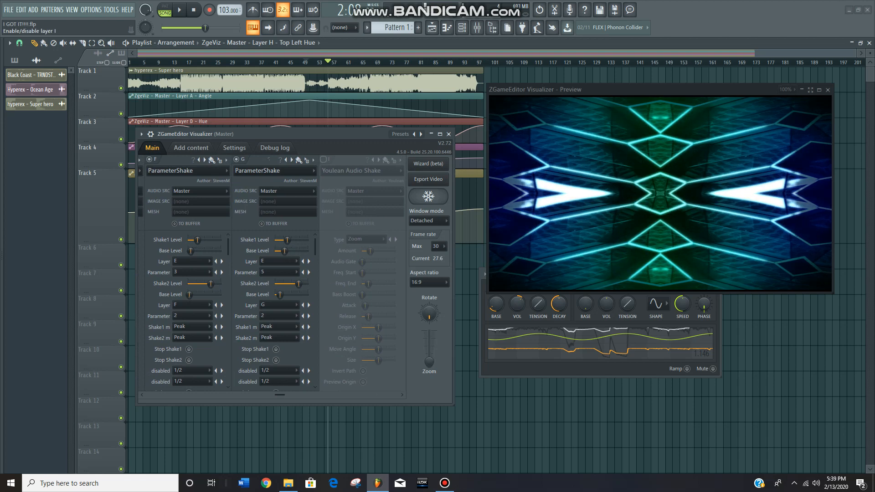
{"action": "left_click", "coordinate": [323, 159]}
{"action": "left_click_drag", "start_coordinate": [279, 395], "coordinate": [292, 395]}
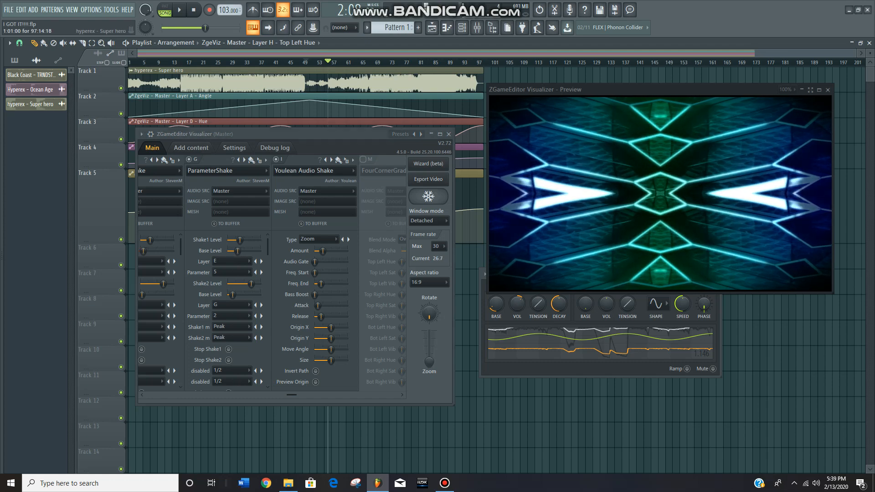
{"action": "scroll", "coordinate": [336, 53], "scroll_direction": "down", "scroll_amount": 2}
{"action": "scroll", "coordinate": [336, 53], "scroll_direction": "up", "scroll_amount": 2}
{"action": "scroll", "coordinate": [337, 54], "scroll_direction": "up", "scroll_amount": 2}
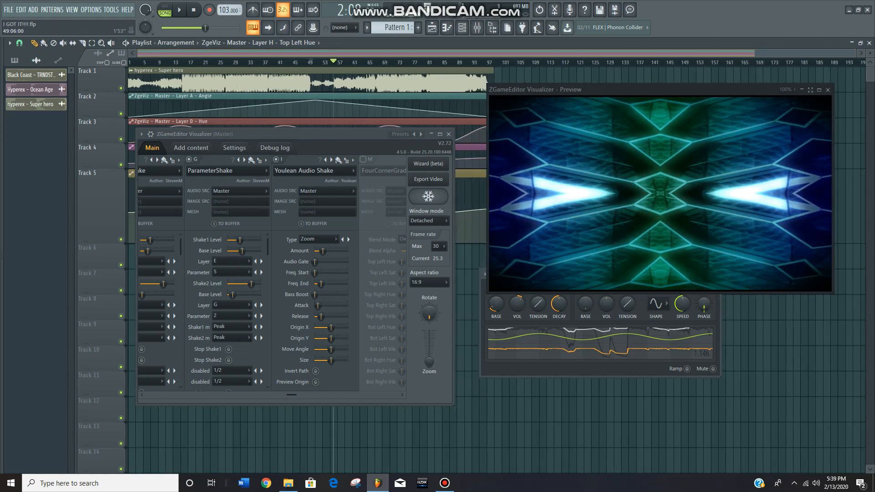
{"action": "scroll", "coordinate": [341, 53], "scroll_direction": "up", "scroll_amount": 2}
{"action": "scroll", "coordinate": [340, 53], "scroll_direction": "down", "scroll_amount": 1}
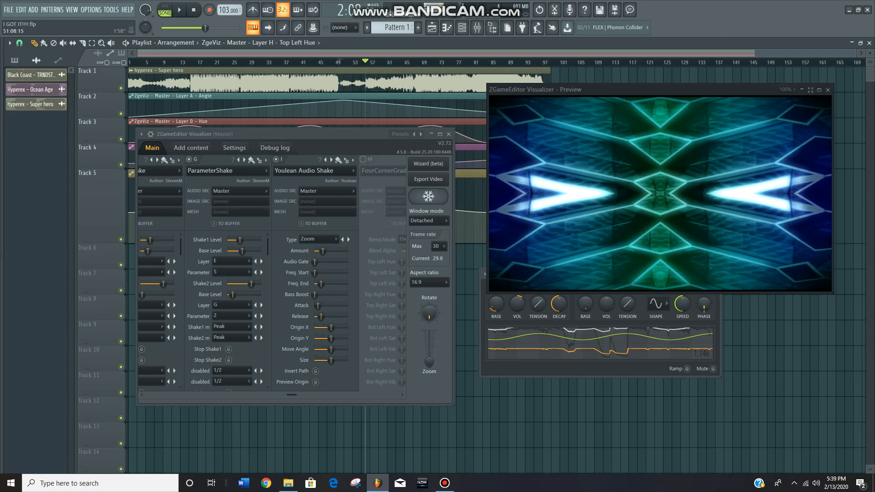
Enable the ItsFullOfStars layer J with a slightly higher Alpha, and preview the stars at about bar 45.
{"action": "left_click_drag", "start_coordinate": [292, 395], "coordinate": [343, 395]}
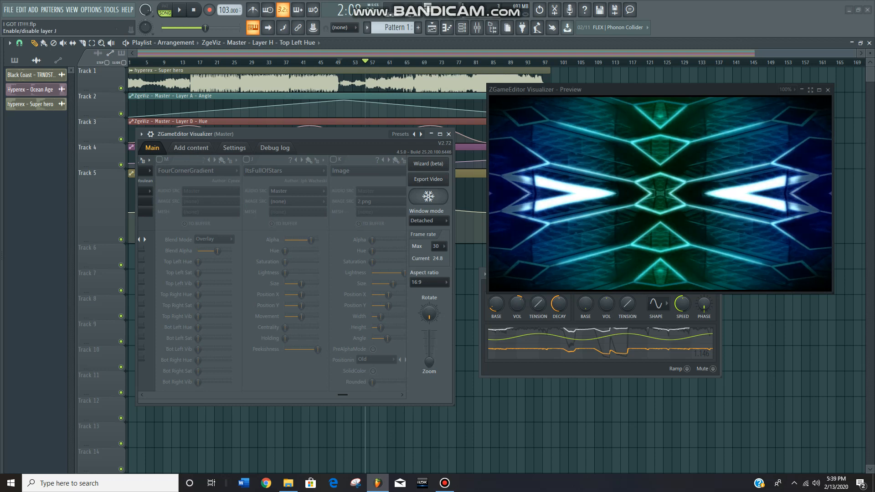
{"action": "left_click", "coordinate": [247, 160]}
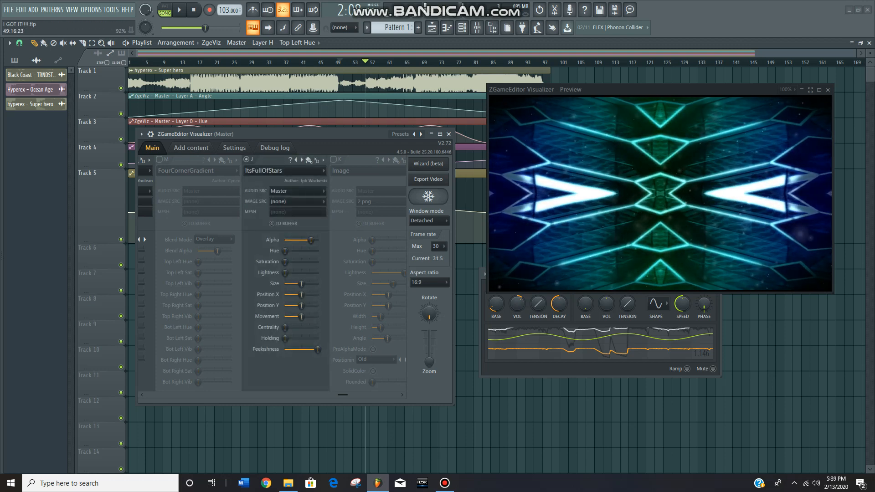
{"action": "left_click_drag", "start_coordinate": [311, 240], "coordinate": [312, 239]}
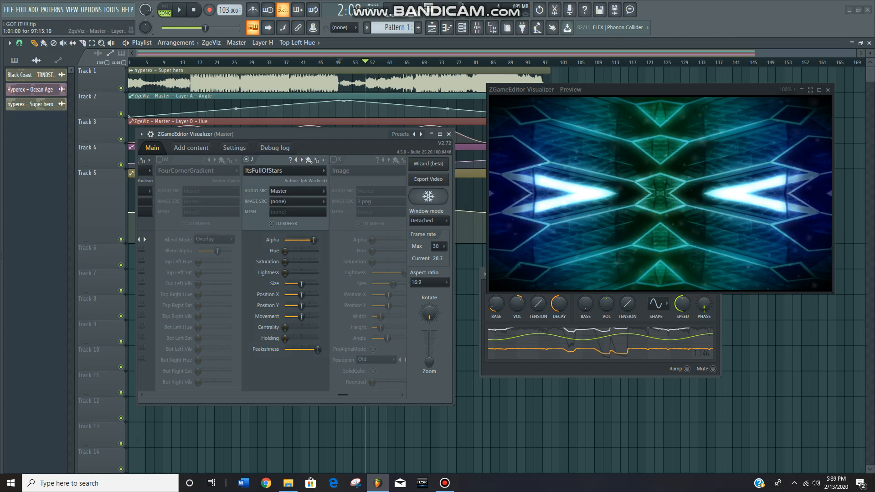
{"action": "mouse_move", "coordinate": [205, 28]}
{"action": "left_mouse_down"}
{"action": "mouse_move", "coordinate": [181, 27]}
{"action": "mouse_move", "coordinate": [197, 28]}
{"action": "left_mouse_up"}
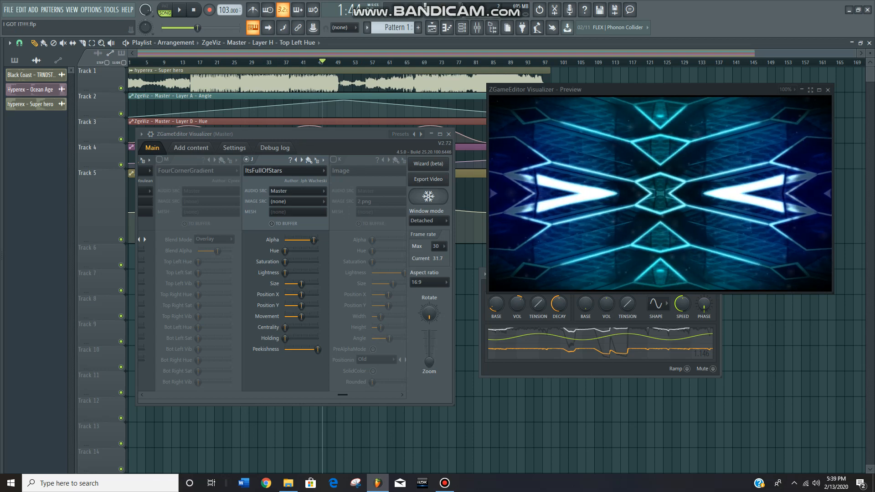
Enable the 2.png Image layer K with its ParameterShake layer L, and lower the image's Lightness to the minimum.
{"action": "scroll", "coordinate": [285, 171], "scroll_direction": "down", "scroll_amount": 2}
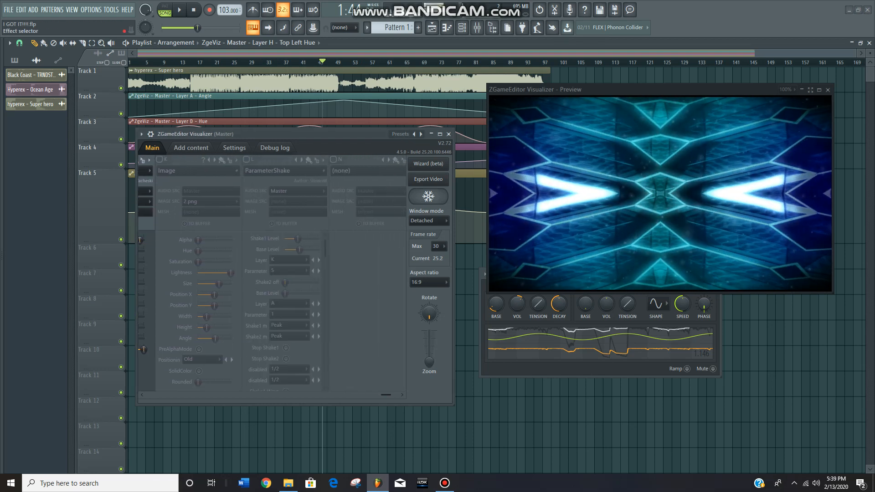
{"action": "left_click", "coordinate": [159, 159]}
{"action": "left_click", "coordinate": [247, 159]}
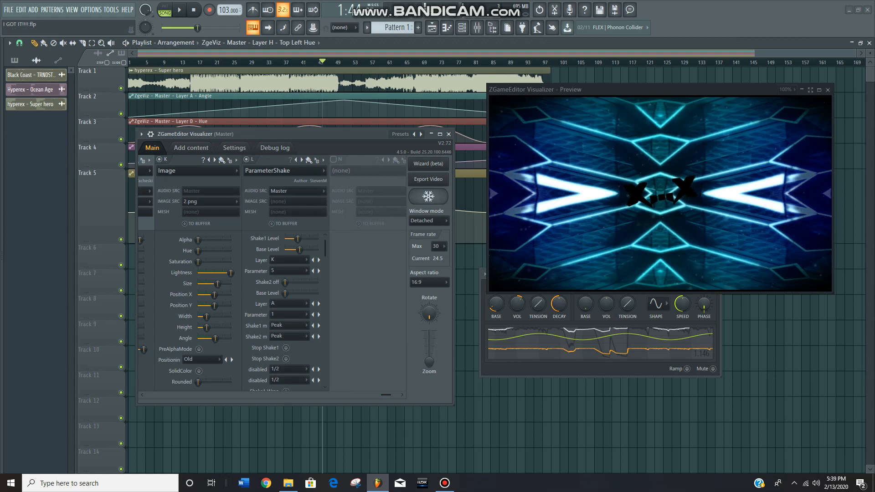
{"action": "left_click_drag", "start_coordinate": [231, 273], "coordinate": [200, 273]}
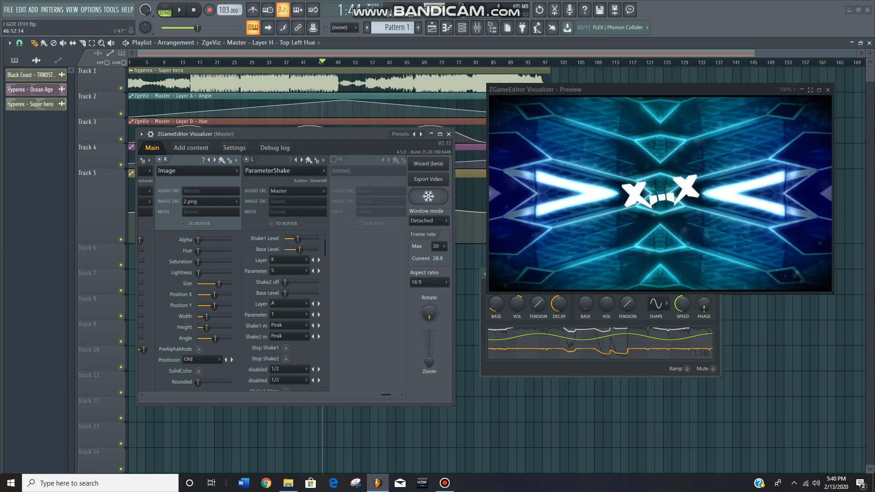
Move the song position to about bar 26 and disable the logo Image layer K and its ParameterShake layer L.
{"action": "left_click_drag", "start_coordinate": [197, 27], "coordinate": [182, 28]}
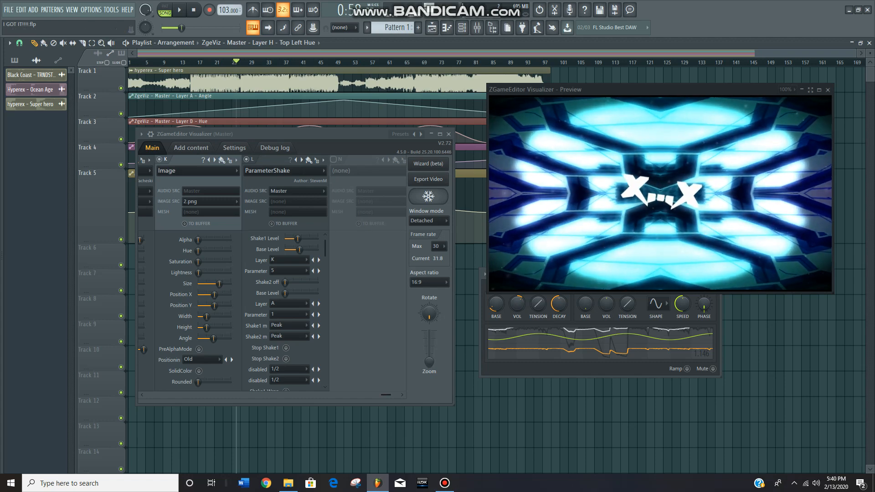
{"action": "left_click", "coordinate": [247, 159]}
{"action": "left_click", "coordinate": [159, 159]}
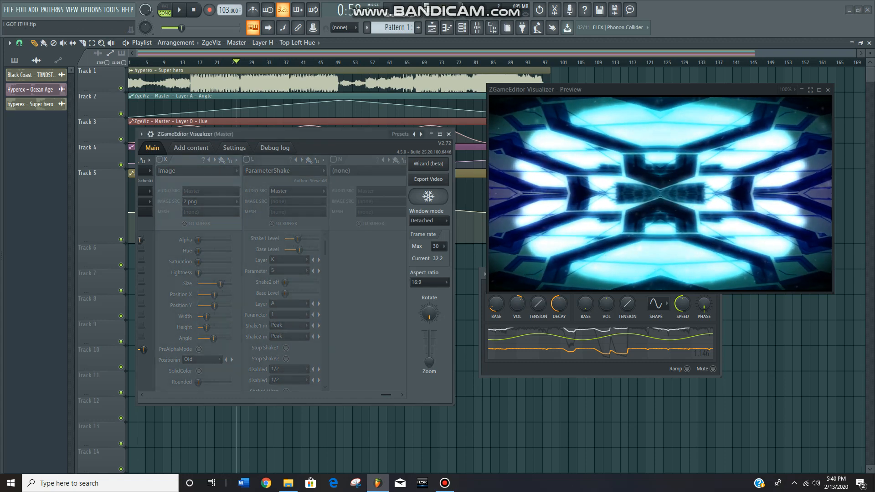
Play the song from about bar 26 to preview the combined kaleidoscope, gradient, bloom, shake and star layers.
{"action": "left_click_drag", "start_coordinate": [386, 395], "coordinate": [151, 395]}
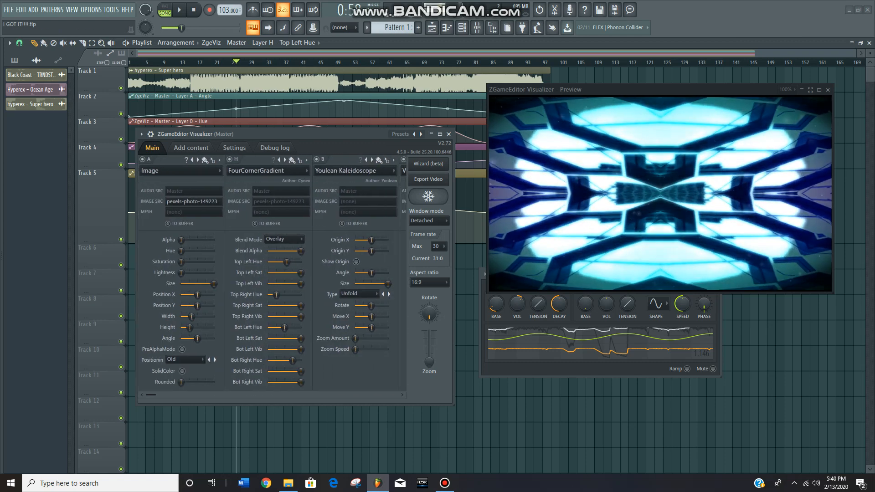
{"action": "key", "text": "space"}
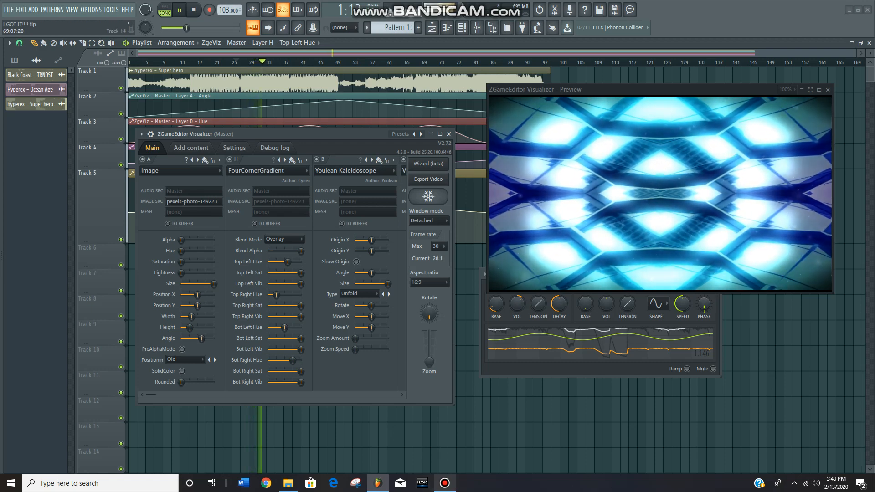
{"action": "mouse_move", "coordinate": [444, 483]}
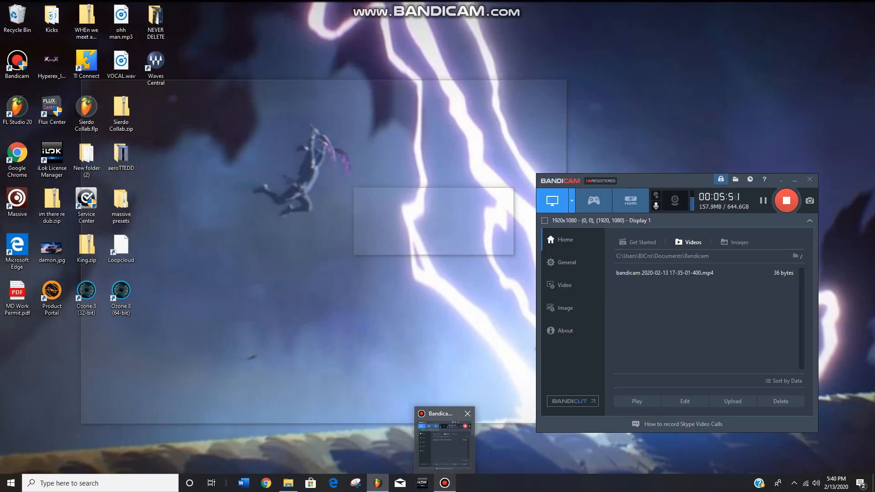
{"action": "left_click", "coordinate": [445, 445]}
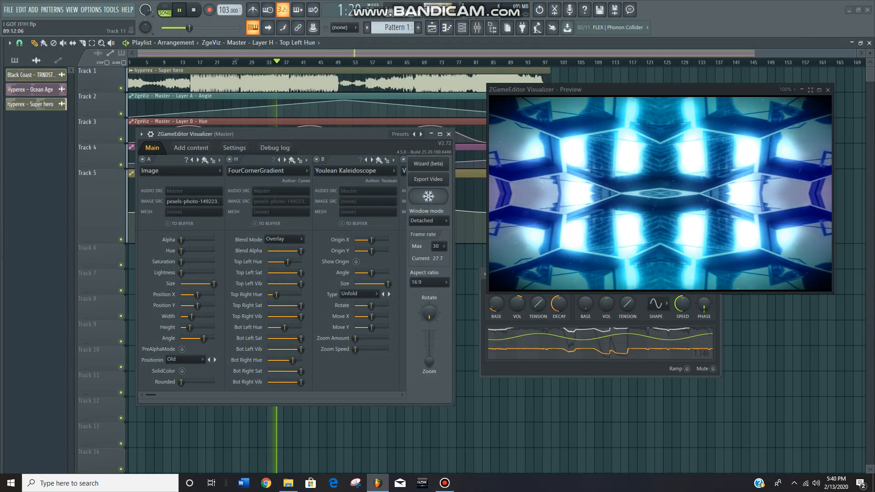
{"action": "key", "text": "space"}
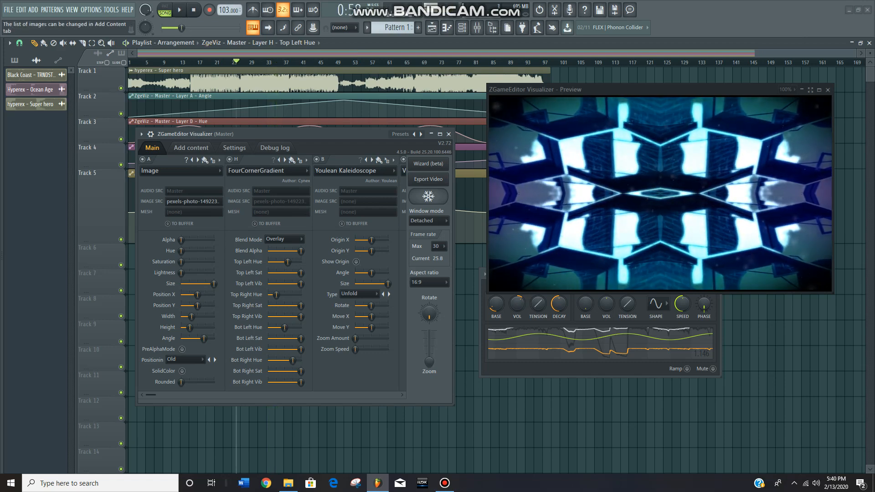
Preview the visualizer at the very start of the song and at bar 22.
{"action": "left_click", "coordinate": [219, 62]}
{"action": "left_click_drag", "start_coordinate": [219, 62], "coordinate": [130, 62]}
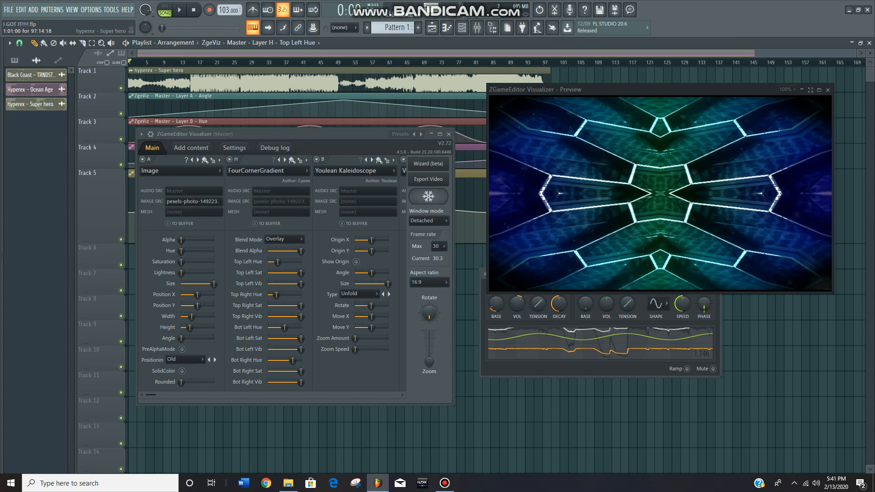
{"action": "left_click_drag", "start_coordinate": [151, 395], "coordinate": [393, 395]}
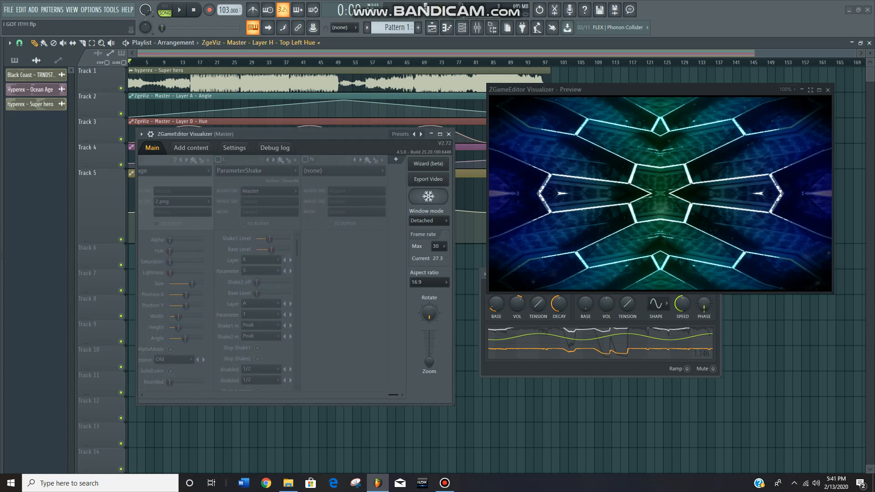
{"action": "mouse_move", "coordinate": [205, 62]}
{"action": "left_mouse_down"}
{"action": "mouse_move", "coordinate": [232, 62]}
{"action": "mouse_move", "coordinate": [220, 62]}
{"action": "left_mouse_up"}
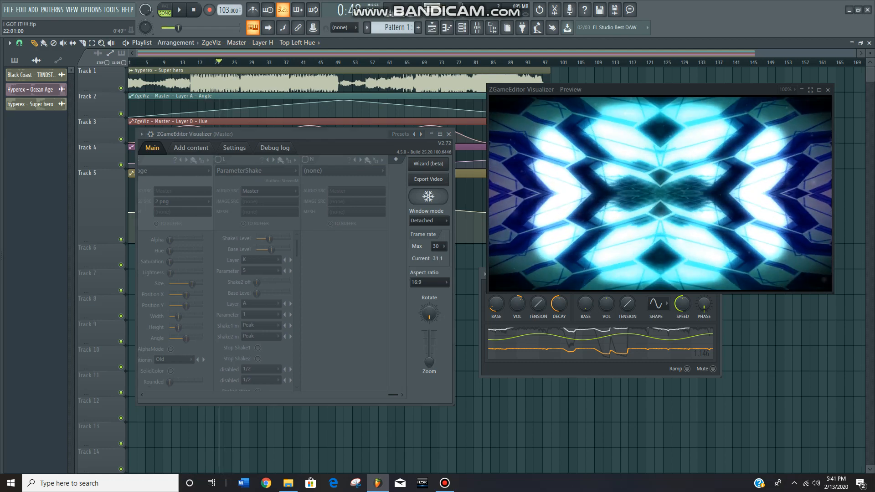
Look over the loaded image list and the file chooser for adding pictures, without importing any file.
{"action": "left_click_drag", "start_coordinate": [393, 395], "coordinate": [142, 396]}
{"action": "left_click", "coordinate": [191, 148]}
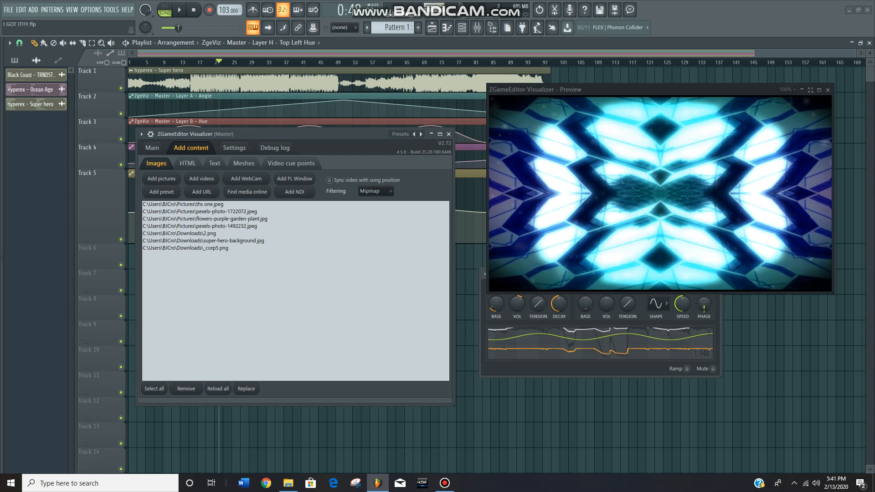
{"action": "left_click", "coordinate": [161, 178]}
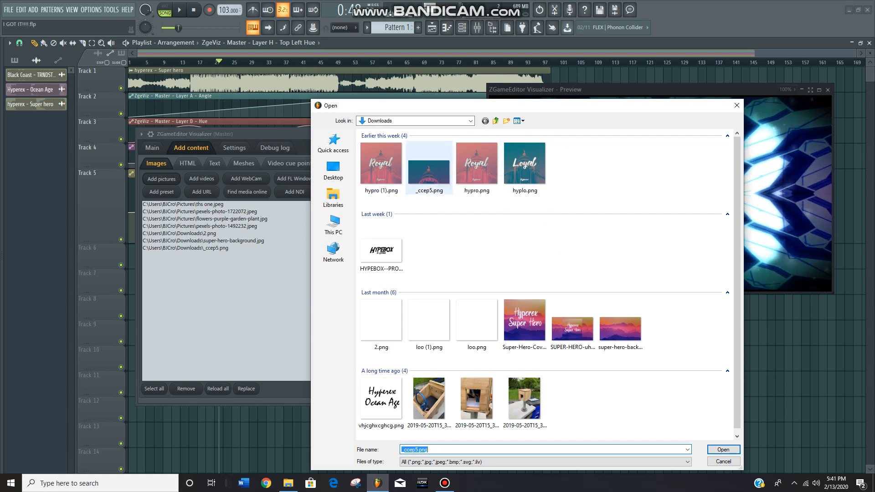
{"action": "key", "text": "Escape"}
{"action": "left_click", "coordinate": [152, 148]}
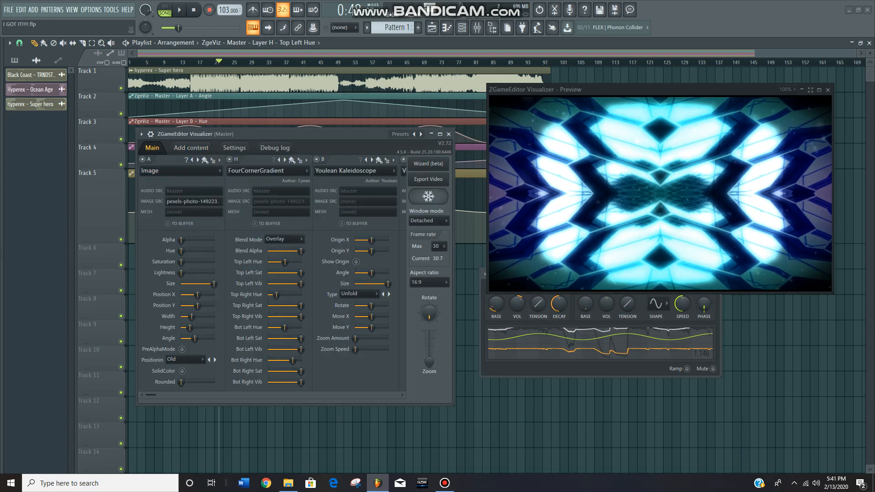
Set the image source of the Image layer A to _ccep5.png.
{"action": "left_click", "coordinate": [192, 201]}
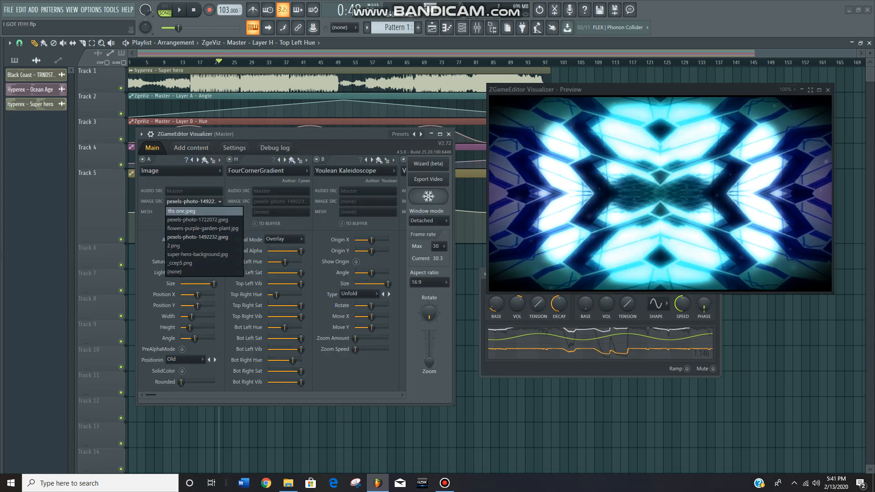
{"action": "left_click", "coordinate": [181, 181]}
{"action": "left_click", "coordinate": [193, 201]}
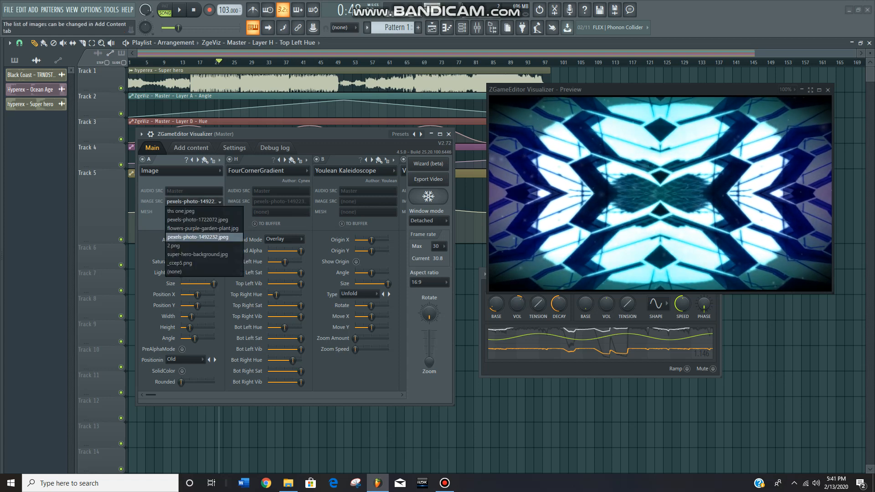
{"action": "left_click", "coordinate": [196, 264]}
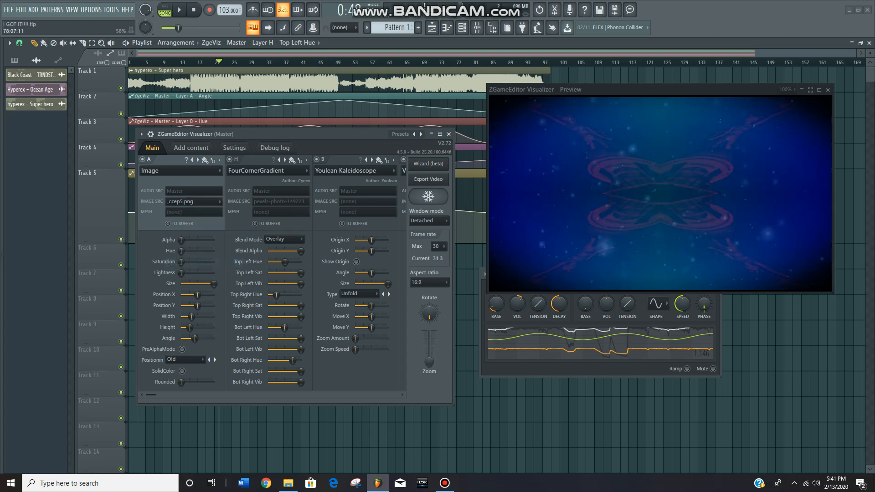
Disable the Youlean Kaleidoscope layer B, and toggle the FourCornerGradient layer H off and on to compare the new image.
{"action": "left_click", "coordinate": [230, 159]}
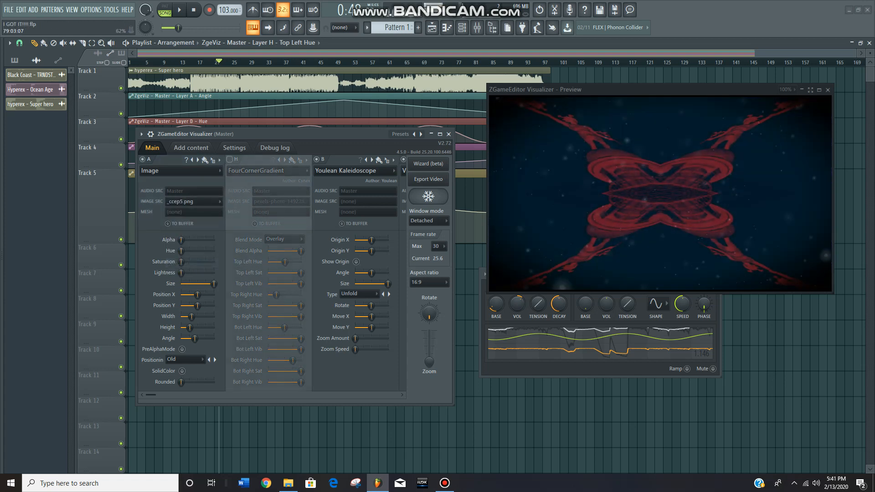
{"action": "left_click", "coordinate": [316, 159]}
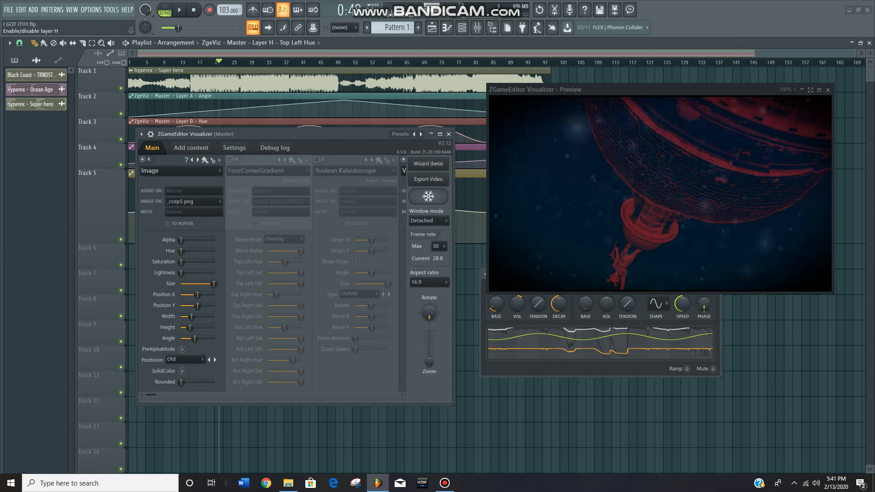
{"action": "left_click", "coordinate": [229, 159]}
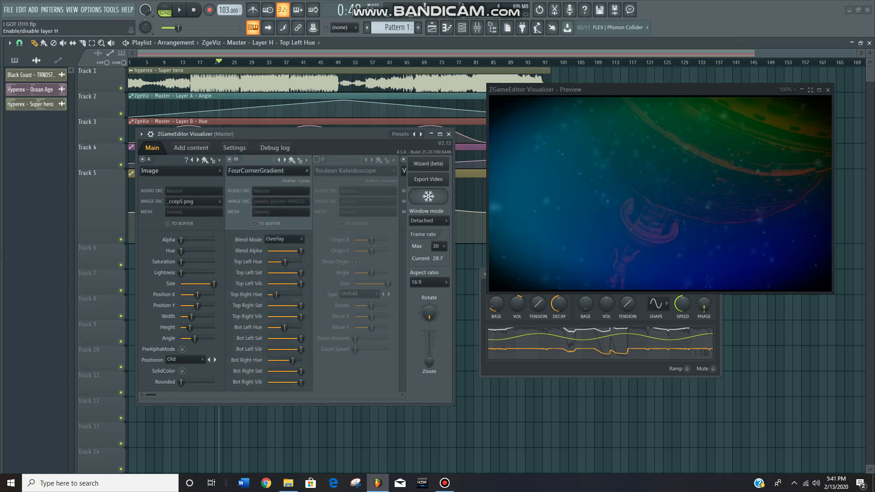
Re-enable the Youlean Kaleidoscope layer B, leave the FourCornerGradient layer H disabled after toggling it, and preview the visualizer at bar 33.
{"action": "left_click", "coordinate": [229, 159]}
{"action": "left_click", "coordinate": [317, 160]}
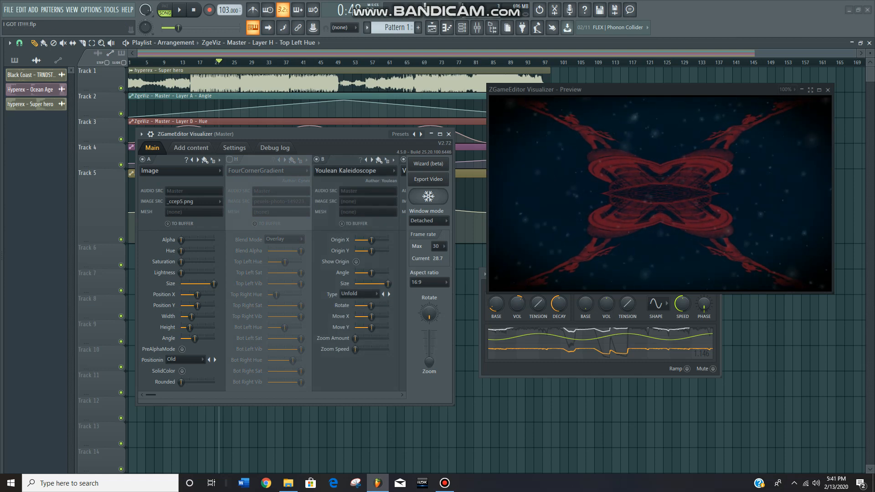
{"action": "left_click", "coordinate": [230, 159]}
{"action": "left_click", "coordinate": [230, 159]}
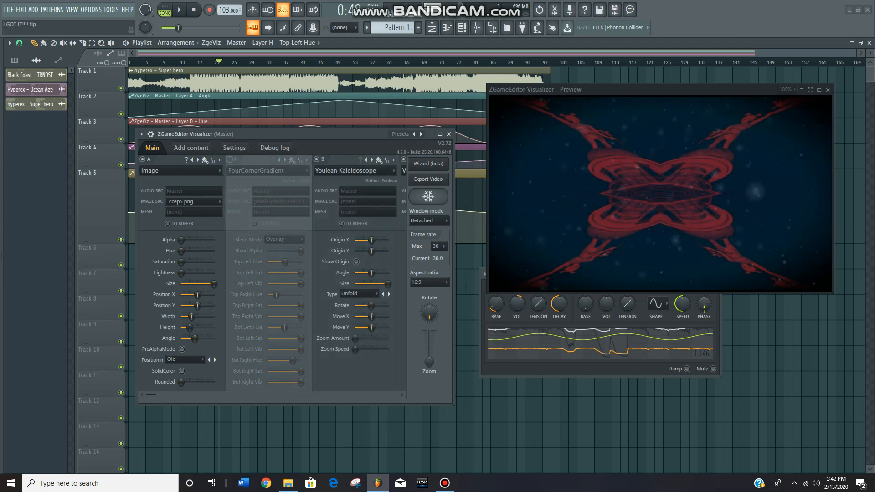
{"action": "mouse_move", "coordinate": [178, 28]}
{"action": "left_mouse_down"}
{"action": "mouse_move", "coordinate": [222, 28]}
{"action": "mouse_move", "coordinate": [164, 28]}
{"action": "mouse_move", "coordinate": [187, 28]}
{"action": "left_mouse_up"}
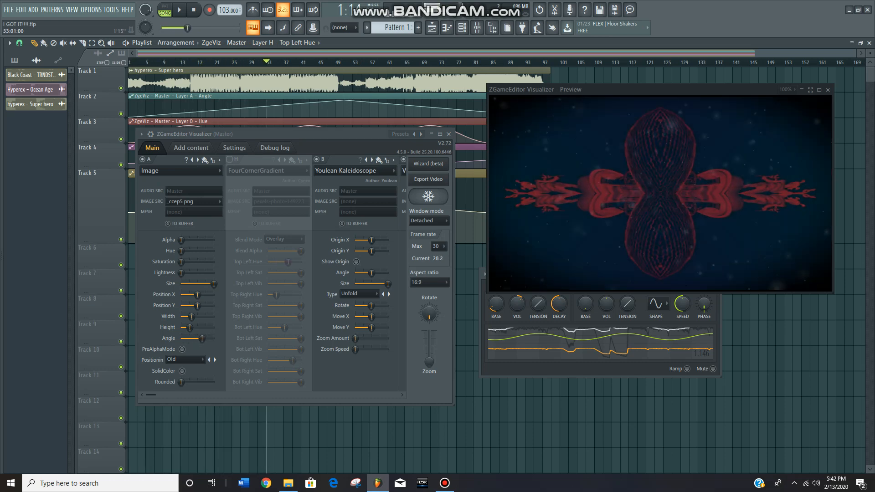
Set the image source of the Image layer A to pexels-photo-1492232.jpeg and re-enable the FourCornerGradient layer H.
{"action": "left_click", "coordinate": [191, 201]}
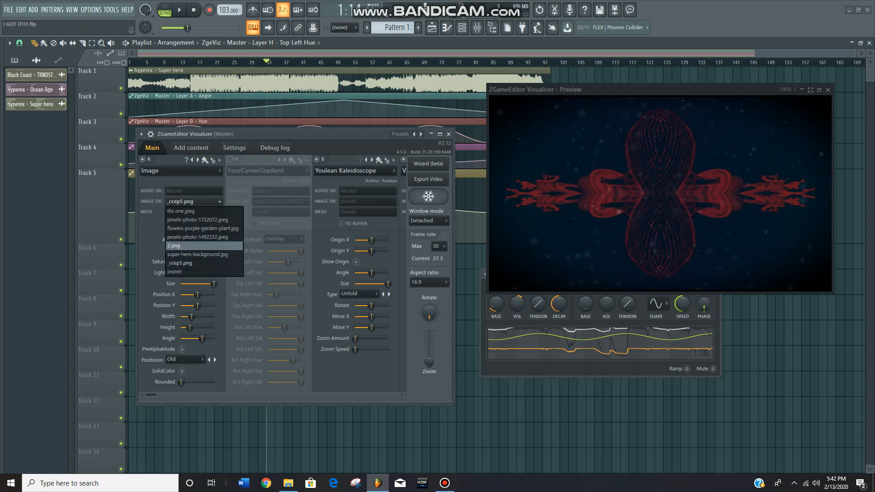
{"action": "left_click", "coordinate": [197, 237]}
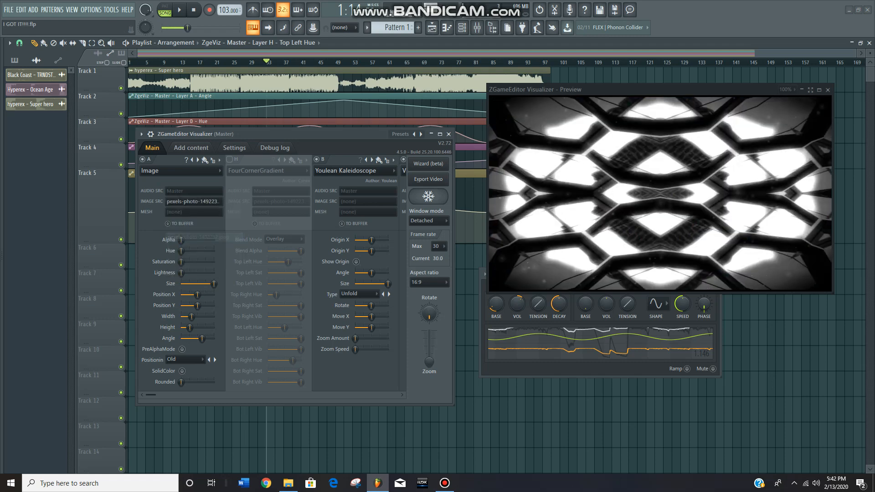
{"action": "left_click", "coordinate": [229, 160]}
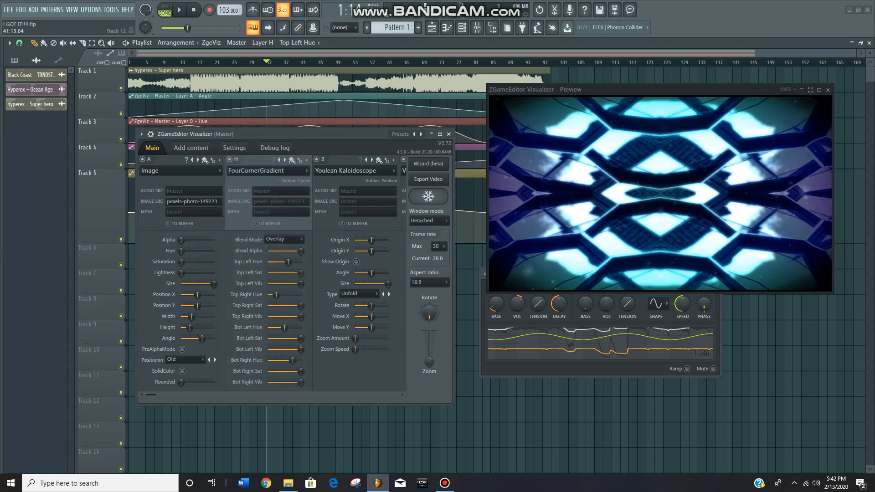
Toggle the Blooming layer C on and off to compare its glow, leaving it disabled.
{"action": "left_click_drag", "start_coordinate": [151, 395], "coordinate": [166, 395]}
{"action": "left_click", "coordinate": [445, 483]}
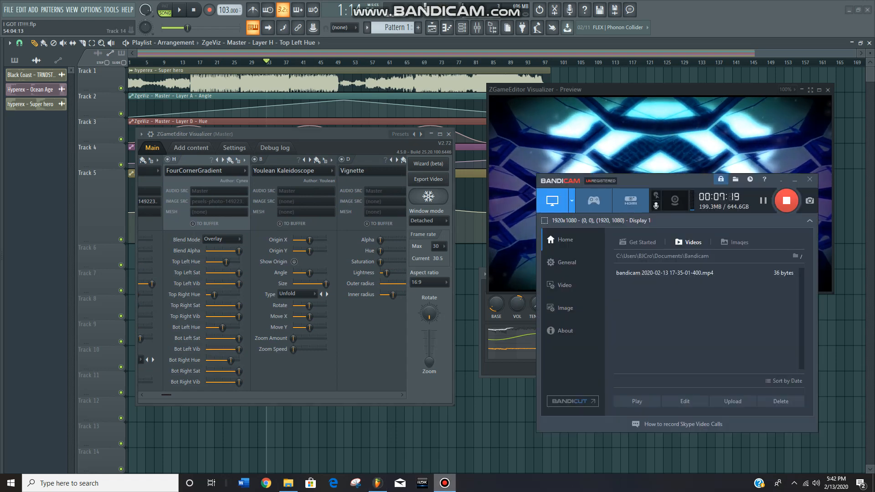
{"action": "left_click", "coordinate": [444, 484]}
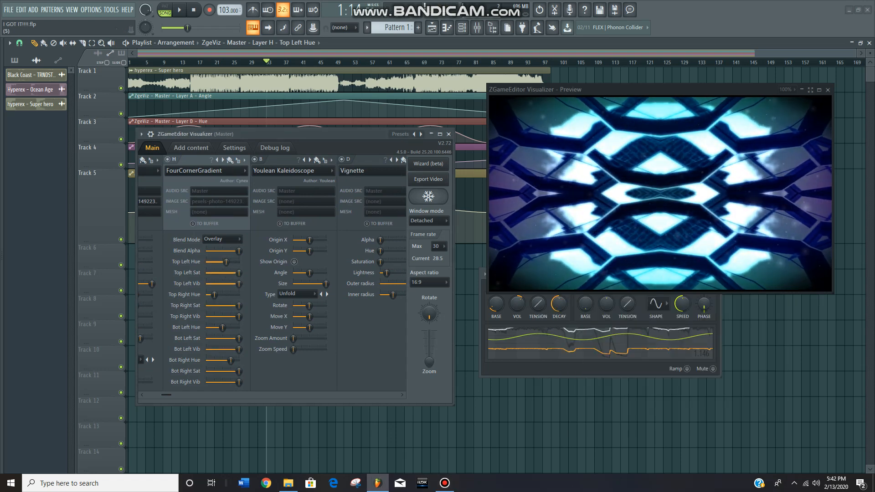
{"action": "left_click_drag", "start_coordinate": [167, 395], "coordinate": [222, 395]}
{"action": "left_click", "coordinate": [203, 159]}
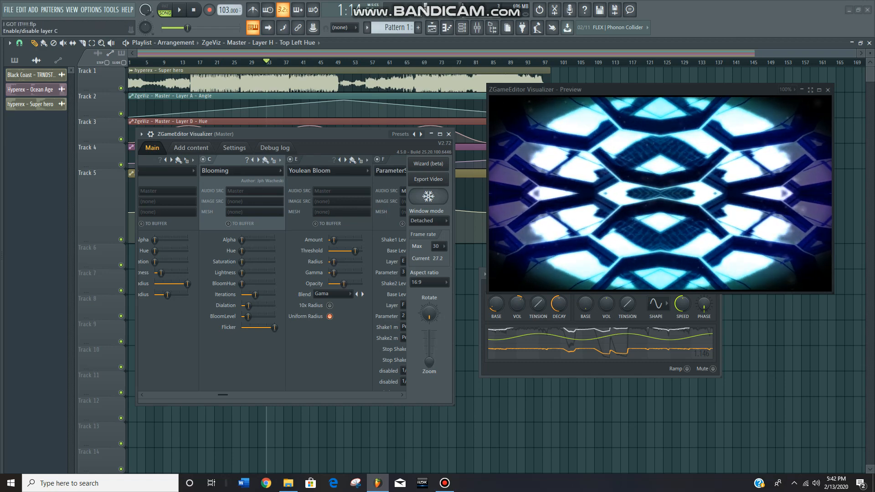
{"action": "left_click", "coordinate": [203, 159]}
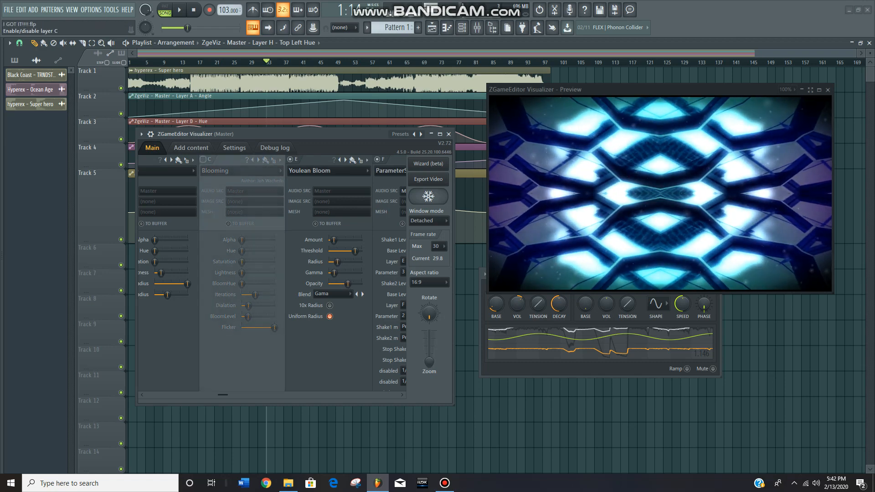
Set the Amount of the Youlean Bloom layer E to 42%.
{"action": "left_click_drag", "start_coordinate": [223, 394], "coordinate": [244, 395]}
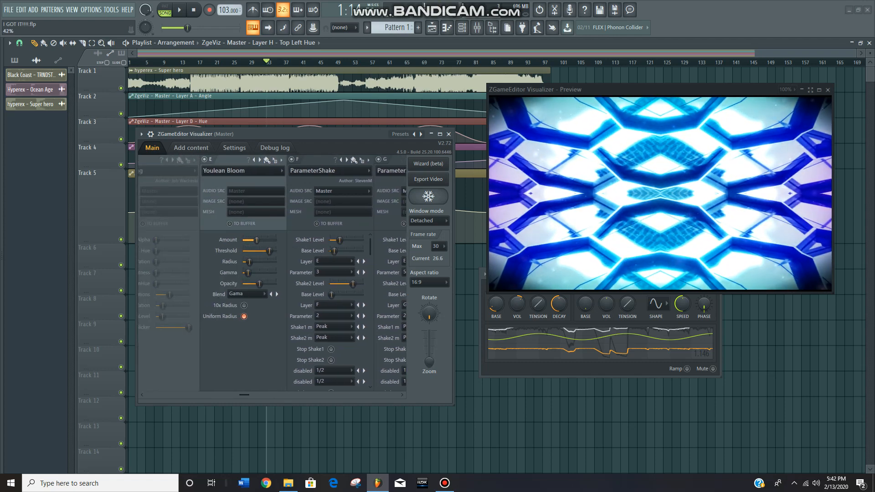
{"action": "left_click", "coordinate": [445, 483]}
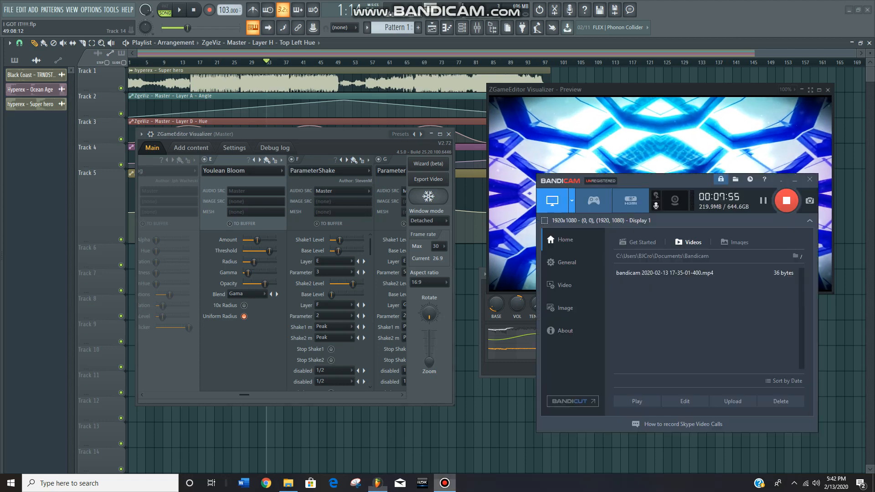
{"action": "left_click", "coordinate": [445, 483]}
Set the image source of the Image layer A to pexels-photo-1722072.jpeg, and toggle the Youlean Kaleidoscope layer B off and on to compare.
{"action": "left_click_drag", "start_coordinate": [244, 395], "coordinate": [151, 395]}
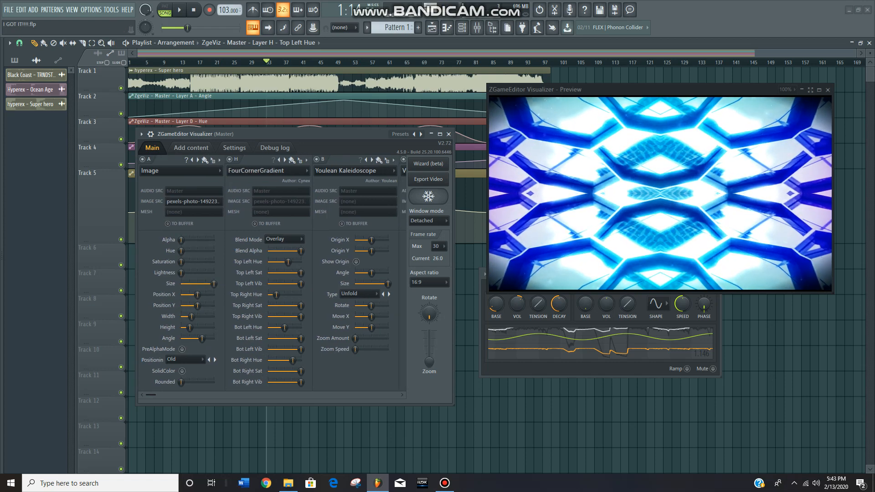
{"action": "left_click", "coordinate": [194, 201]}
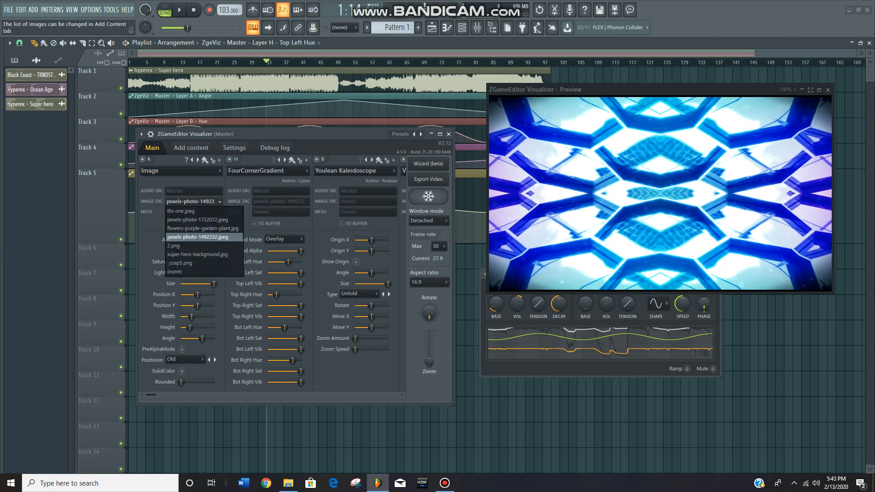
{"action": "left_click", "coordinate": [200, 222]}
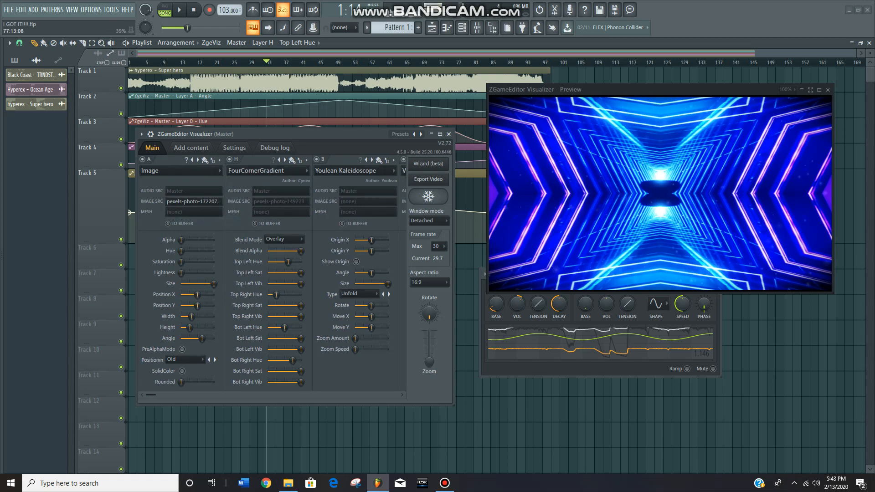
{"action": "left_click", "coordinate": [316, 159]}
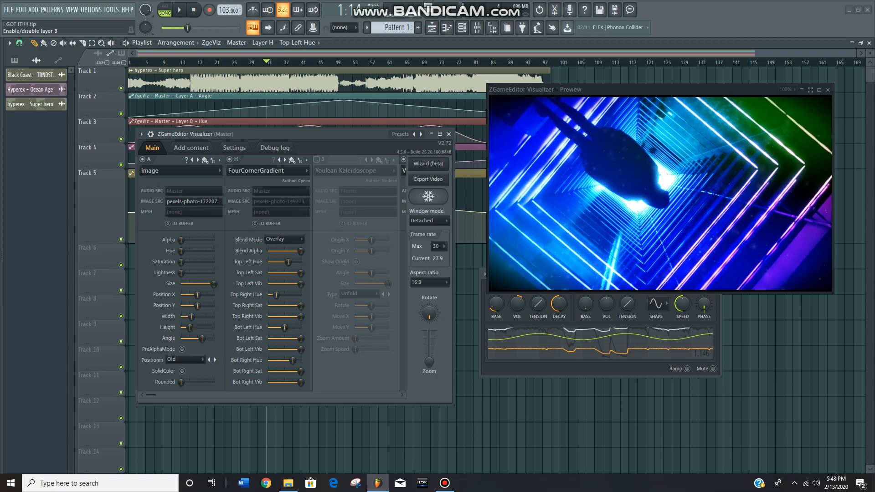
{"action": "left_click", "coordinate": [317, 159]}
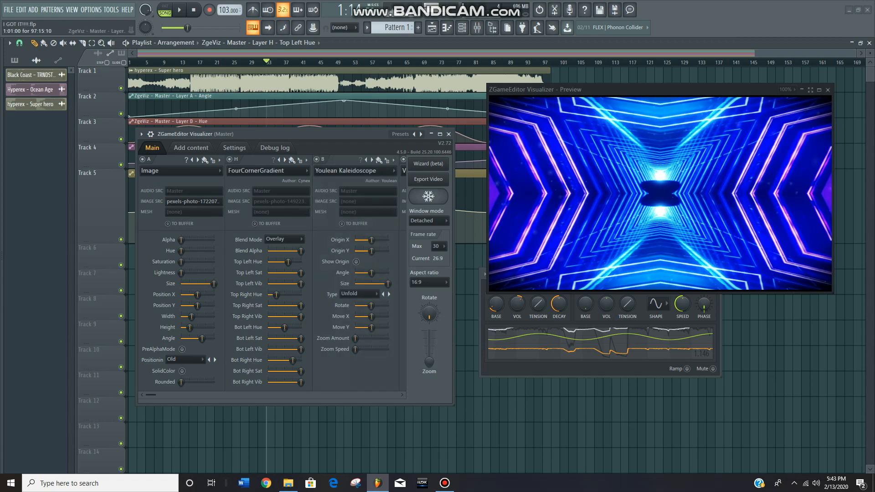
Preview the visualizer at bars 52 and 34 with the plugin window moved below the playlist's automation clips.
{"action": "left_click_drag", "start_coordinate": [326, 61], "coordinate": [348, 62]}
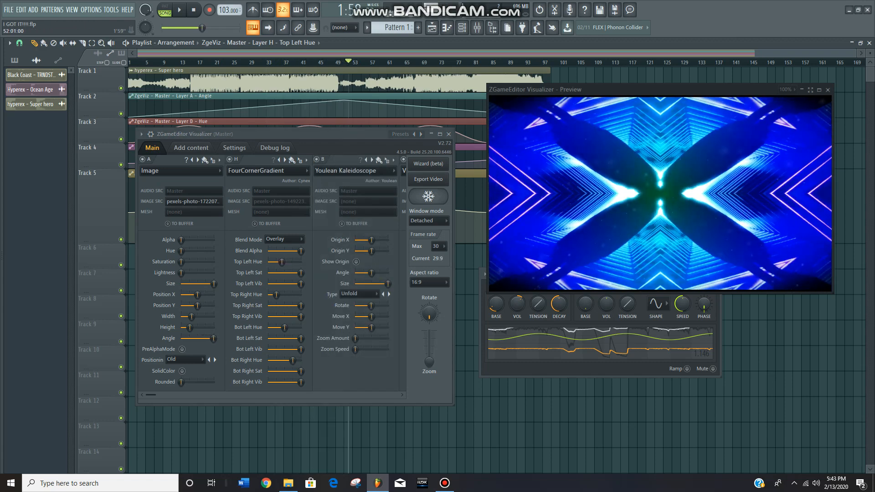
{"action": "scroll", "coordinate": [348, 105], "scroll_direction": "down", "scroll_amount": 1}
{"action": "left_click_drag", "start_coordinate": [310, 134], "coordinate": [306, 201]}
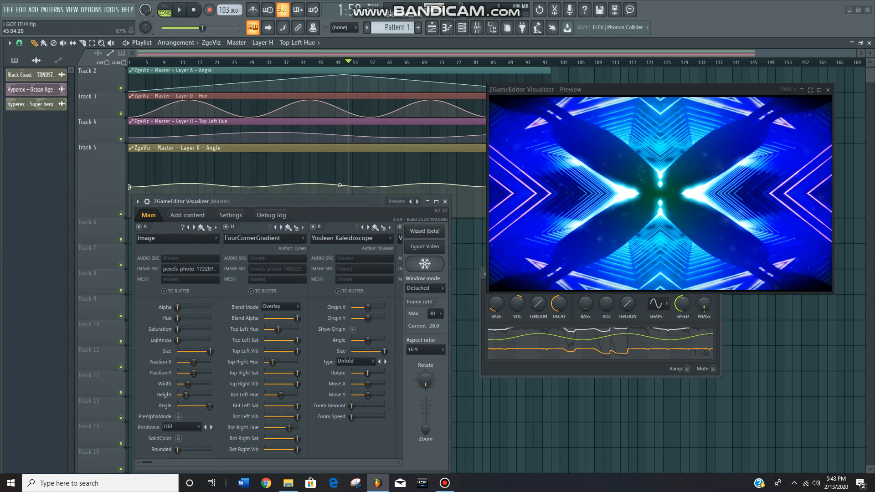
{"action": "scroll", "coordinate": [274, 53], "scroll_direction": "down", "scroll_amount": 3}
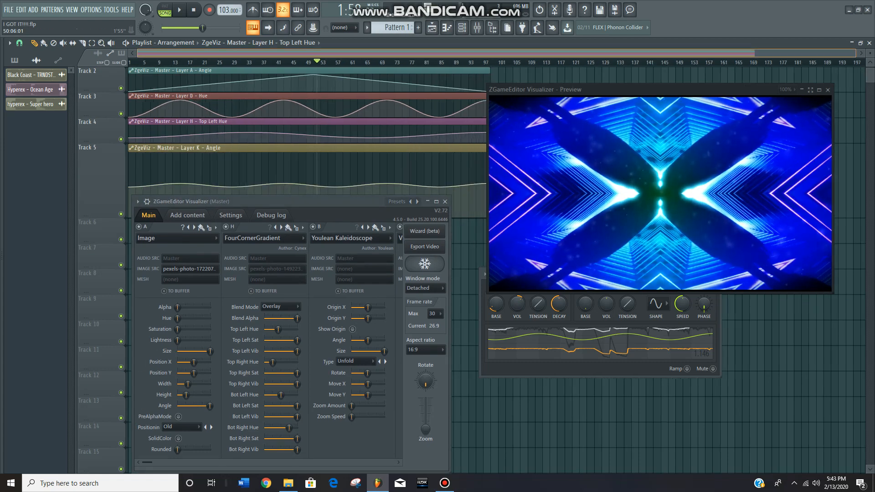
{"action": "left_click_drag", "start_coordinate": [255, 62], "coordinate": [211, 62]}
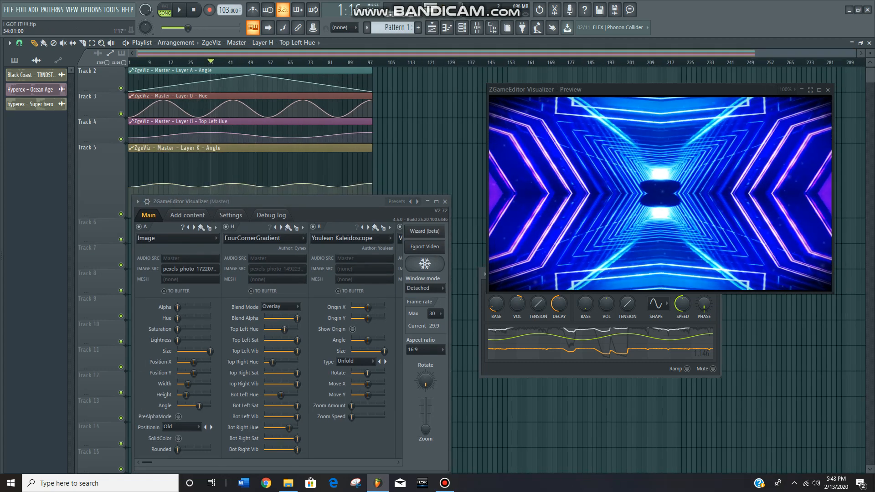
Widen the wave of the Layer H Top Left Hue automation clip, raising its end point to the maximum, and scrub the song to check the colours.
{"action": "left_click_drag", "start_coordinate": [250, 135], "coordinate": [251, 137]}
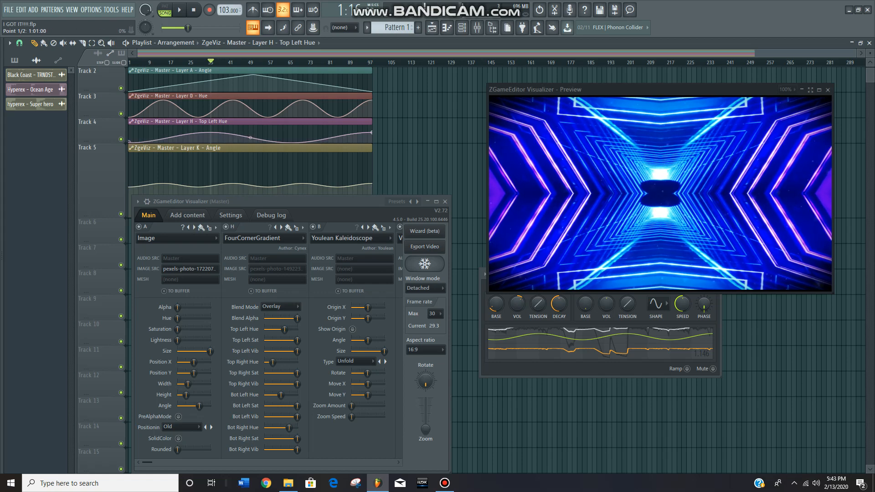
{"action": "left_click_drag", "start_coordinate": [372, 132], "coordinate": [372, 126]}
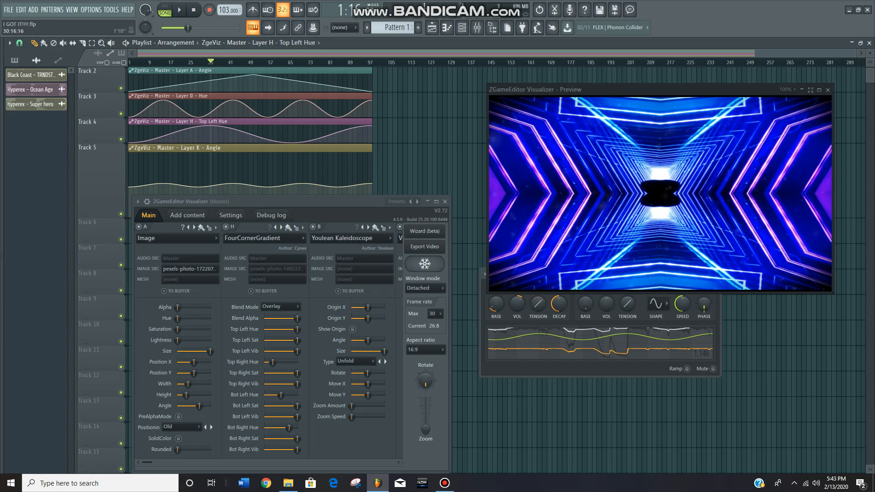
{"action": "left_click_drag", "start_coordinate": [204, 62], "coordinate": [300, 62]}
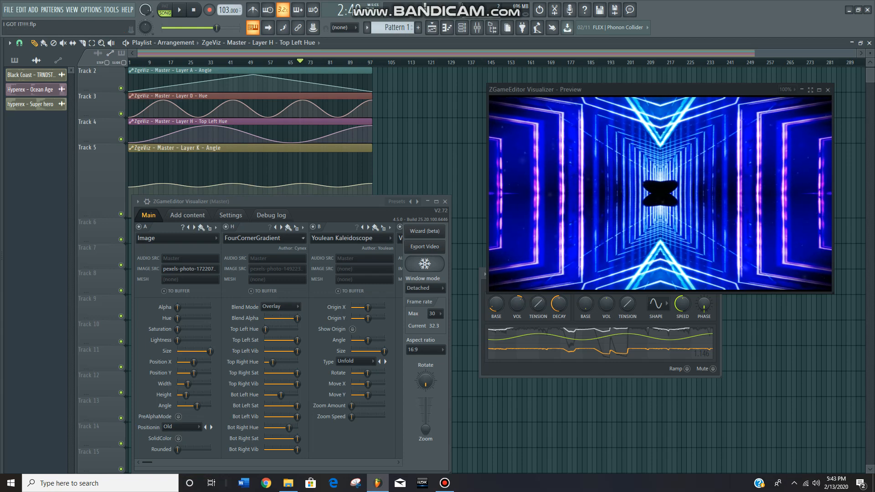
Play the visualizer from about bar 74 to bar 85 with the preview window moved to the middle of the playlist.
{"action": "left_click_drag", "start_coordinate": [147, 462], "coordinate": [212, 462]}
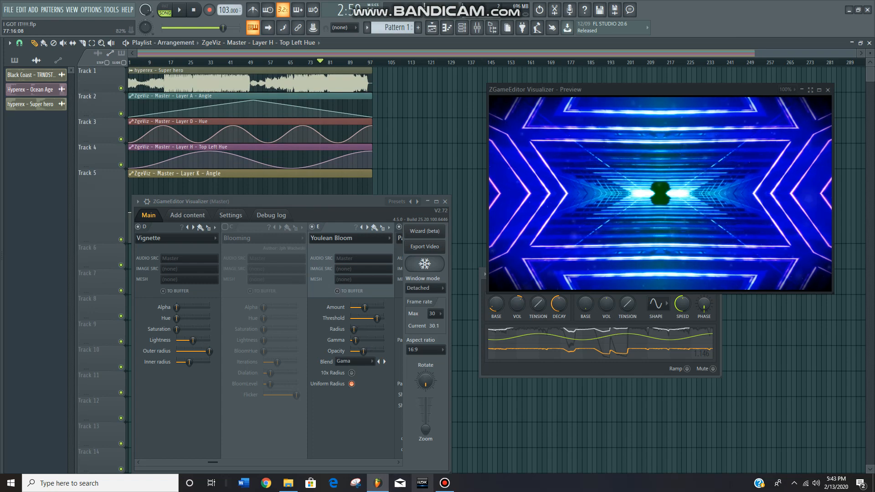
{"action": "left_click", "coordinate": [444, 483]}
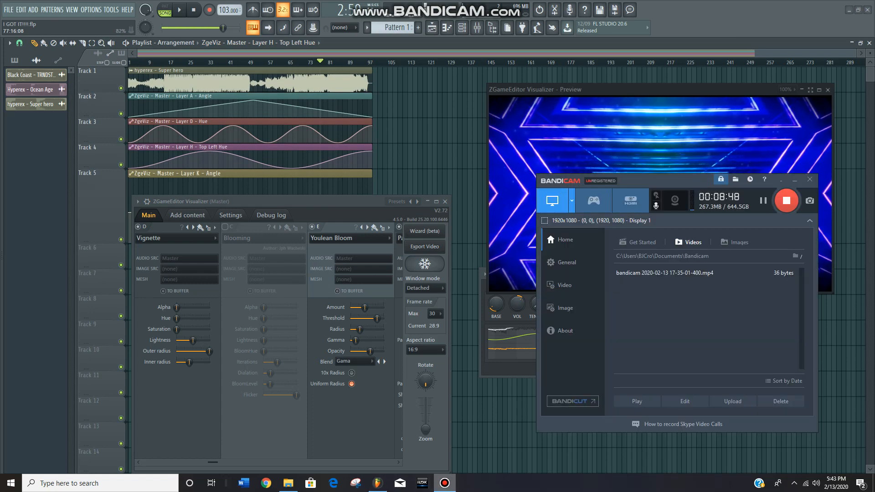
{"action": "left_click", "coordinate": [444, 483]}
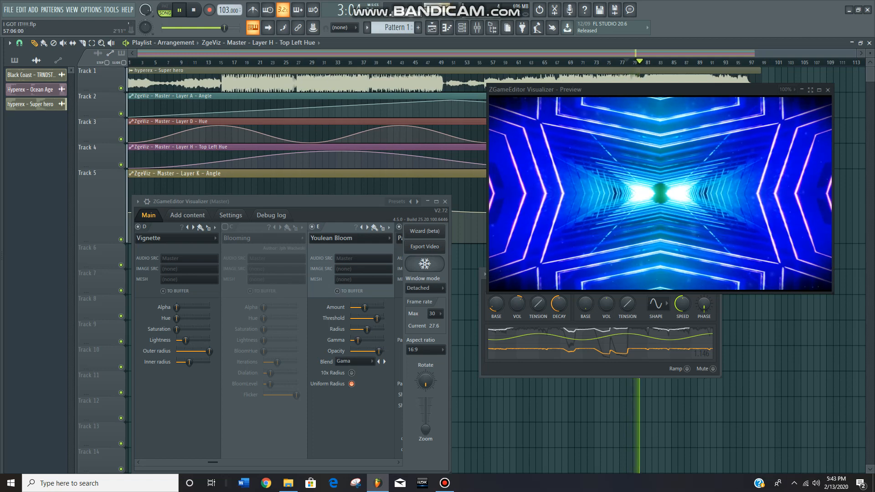
{"action": "scroll", "coordinate": [493, 77], "scroll_direction": "up", "scroll_amount": 3}
{"action": "scroll", "coordinate": [493, 78], "scroll_direction": "up", "scroll_amount": 2}
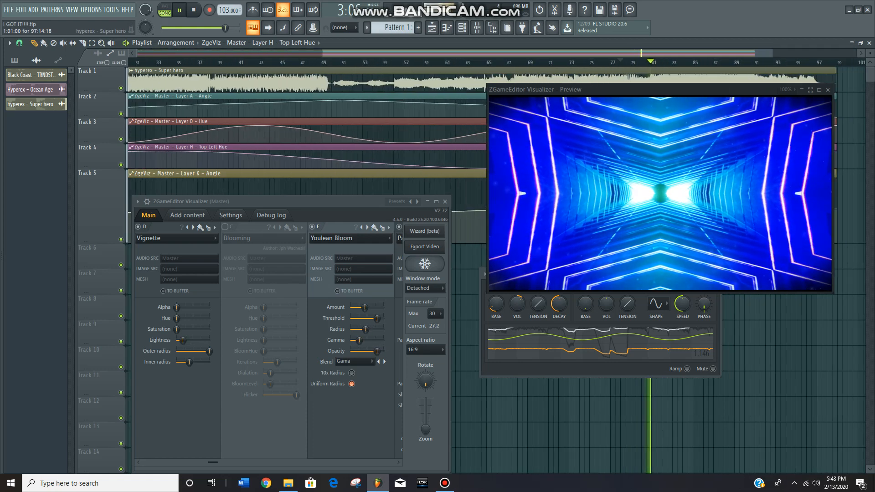
{"action": "left_click_drag", "start_coordinate": [646, 90], "coordinate": [464, 108]}
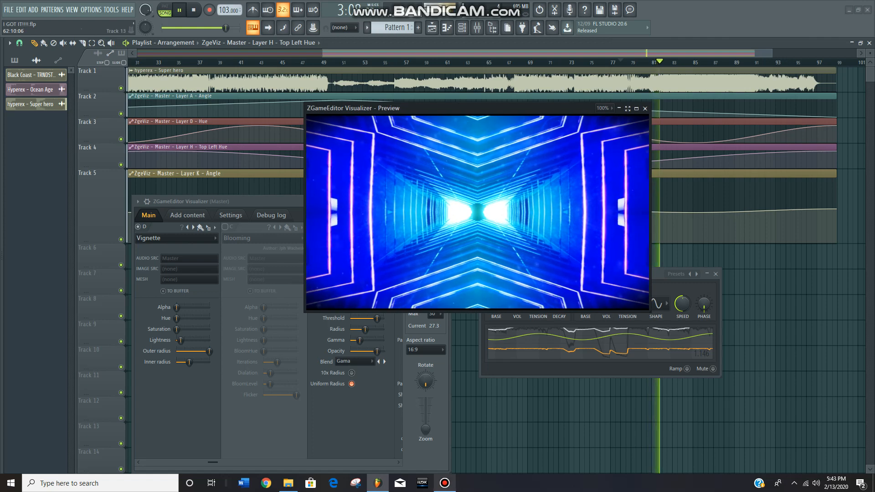
{"action": "left_click", "coordinate": [445, 483]}
{"action": "left_click", "coordinate": [797, 179]}
{"action": "scroll", "coordinate": [720, 188], "scroll_direction": "right", "scroll_amount": 1}
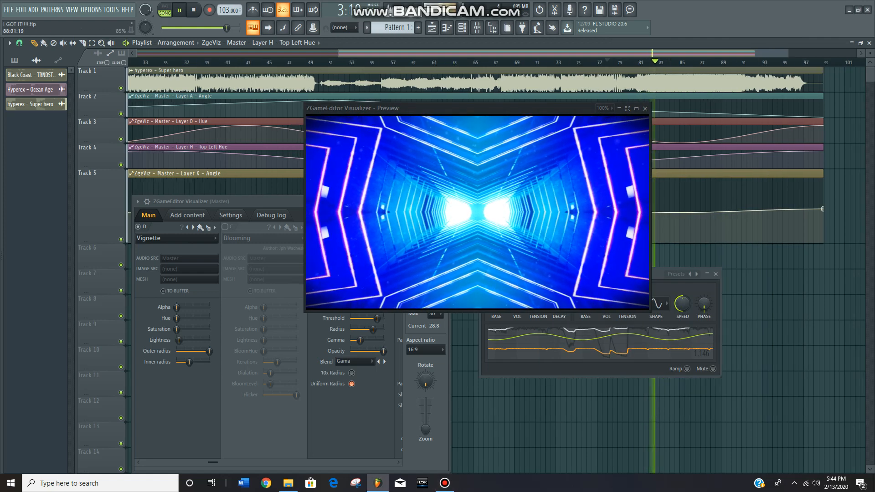
{"action": "scroll", "coordinate": [720, 187], "scroll_direction": "right", "scroll_amount": 3}
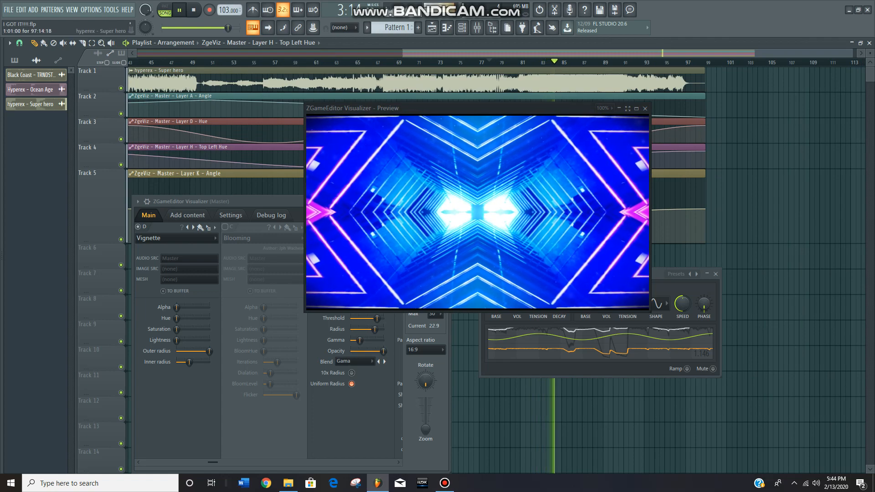
{"action": "left_click", "coordinate": [179, 10]}
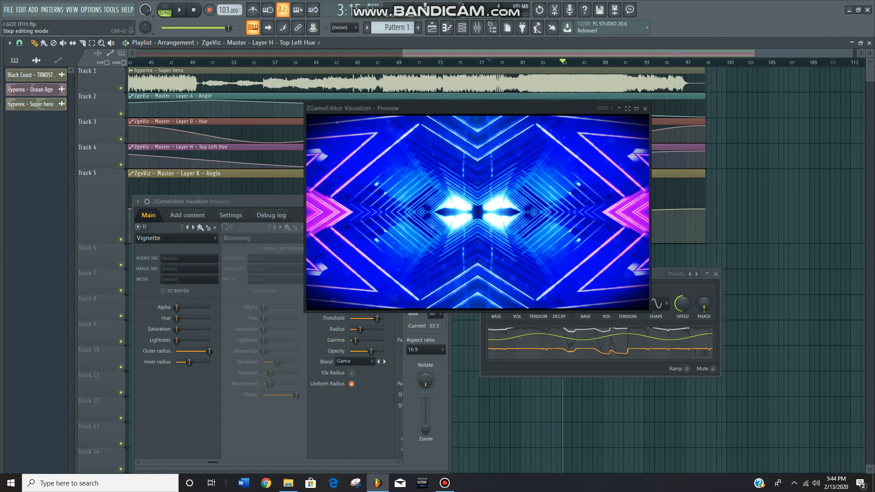
Try the Blooming layer C with BloomLevel at maximum, disable the layer again, and arrange the editor and preview windows side by side.
{"action": "left_click", "coordinate": [224, 227]}
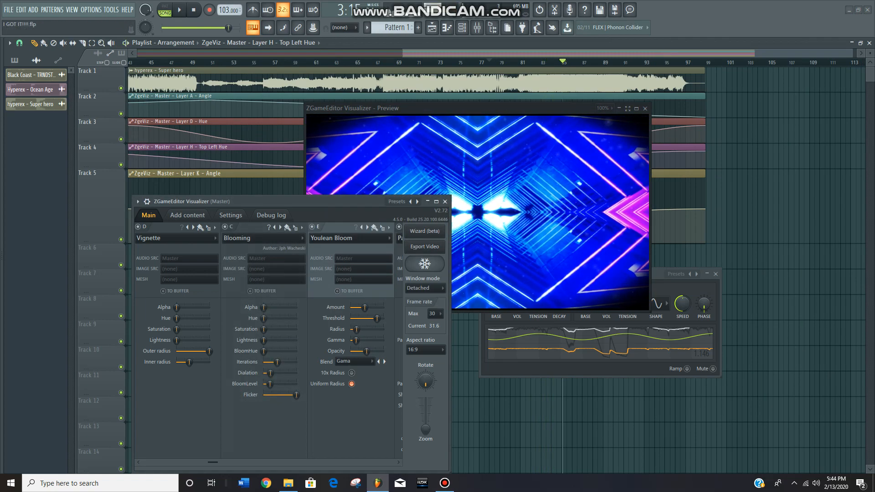
{"action": "left_click_drag", "start_coordinate": [274, 201], "coordinate": [252, 228]}
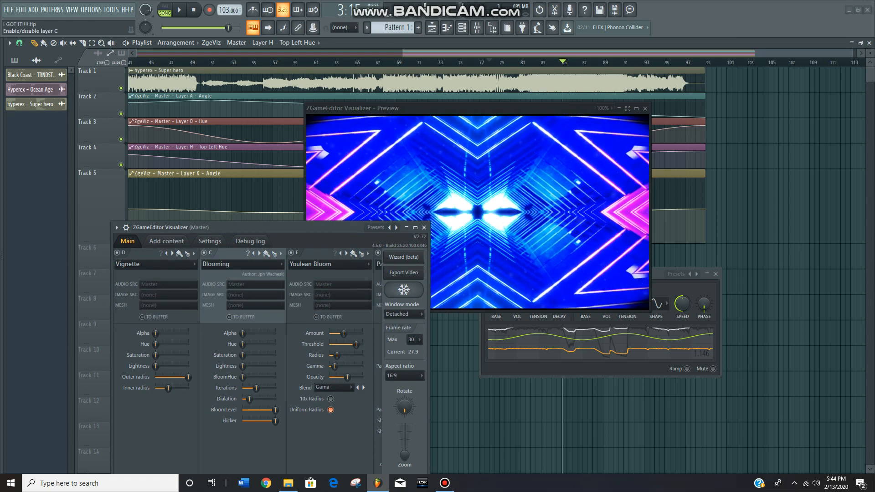
{"action": "left_click", "coordinate": [204, 253]}
{"action": "left_click_drag", "start_coordinate": [164, 227], "coordinate": [138, 124]}
{"action": "left_click_drag", "start_coordinate": [437, 108], "coordinate": [548, 121]}
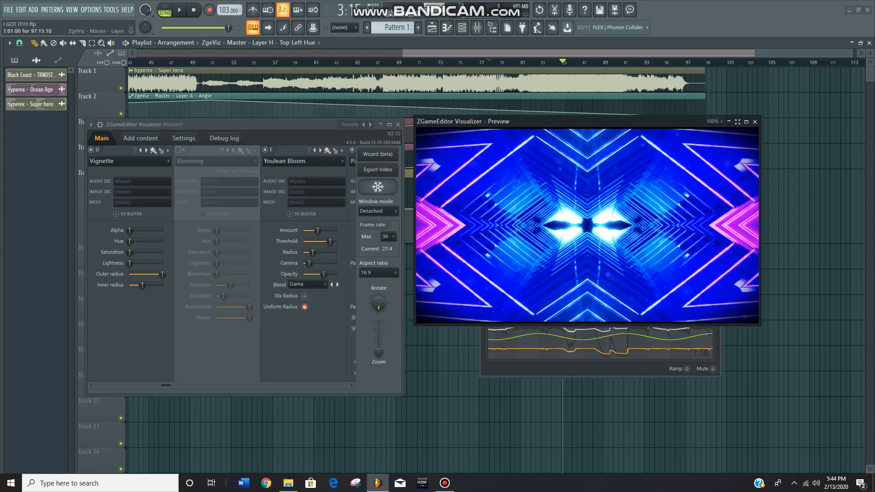
Look through the visualizer's layer chain up to the Image and ParameterShake layers at its end, returning to layer A.
{"action": "left_click", "coordinate": [445, 483]}
{"action": "left_click", "coordinate": [444, 483]}
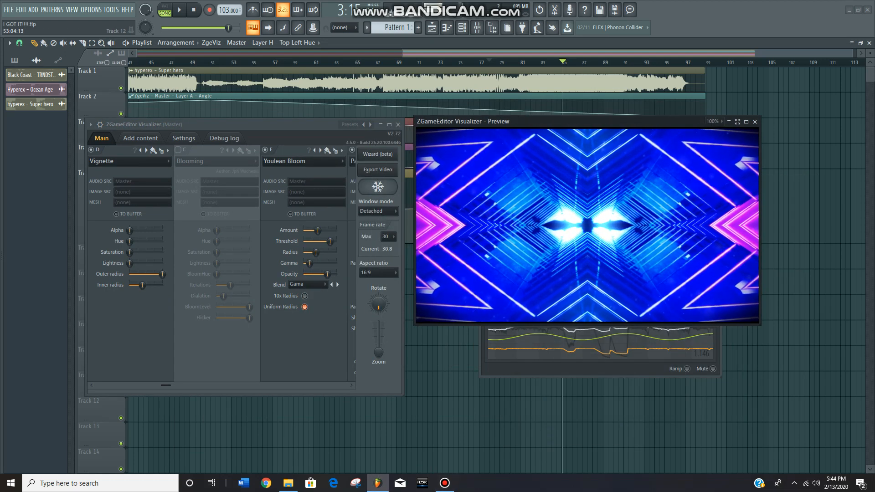
{"action": "left_click_drag", "start_coordinate": [165, 385], "coordinate": [331, 386]}
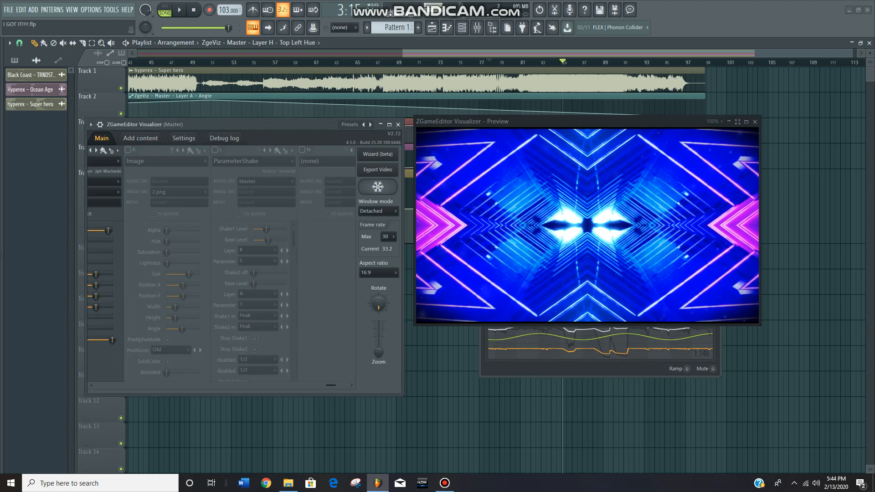
{"action": "left_click", "coordinate": [445, 483]}
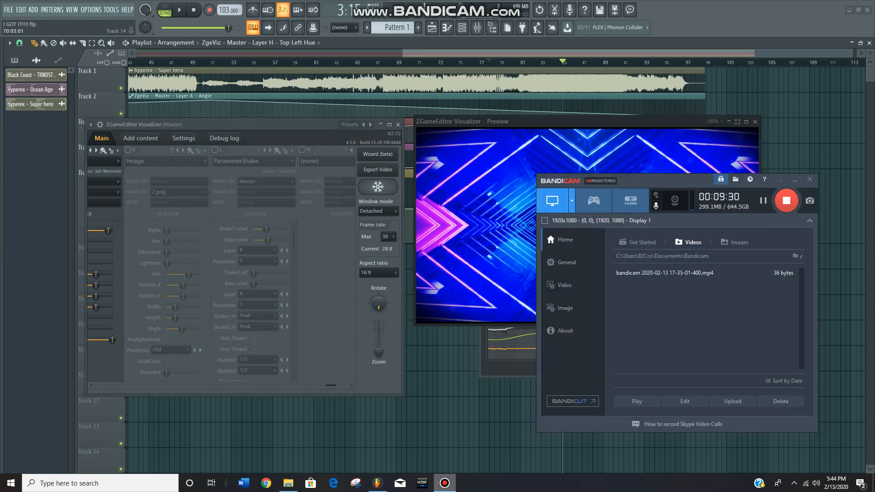
{"action": "left_click", "coordinate": [444, 483]}
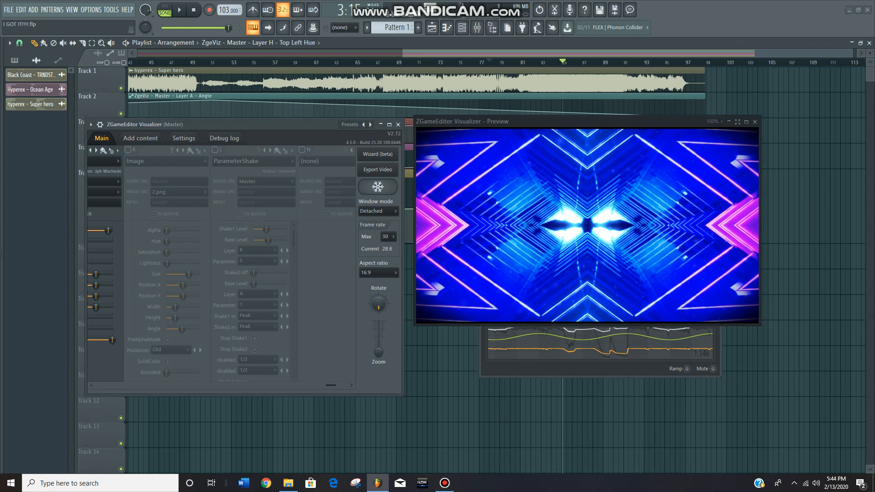
{"action": "left_click_drag", "start_coordinate": [331, 386], "coordinate": [83, 385]}
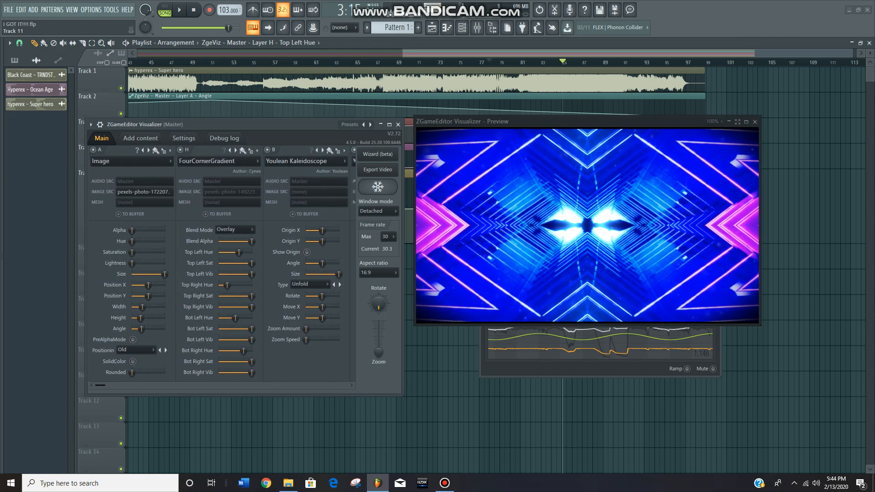
Check the running recording in Bandicam and move the song position back to about bar 50 to preview the visuals there.
{"action": "left_click", "coordinate": [445, 483]}
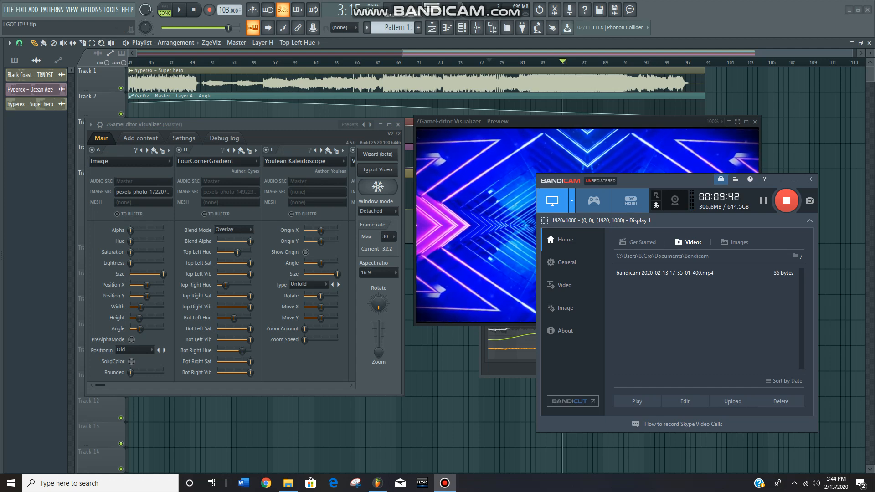
{"action": "left_click", "coordinate": [570, 106]}
{"action": "left_click", "coordinate": [444, 483]}
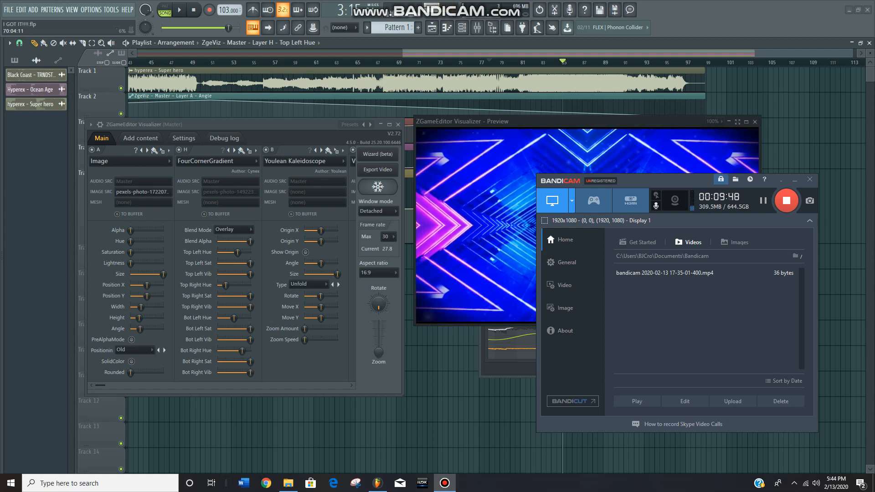
{"action": "left_click", "coordinate": [378, 483]}
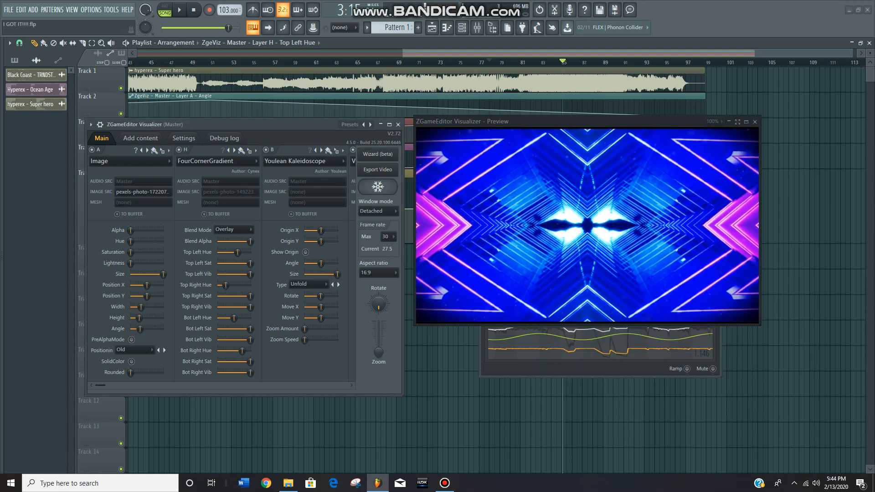
{"action": "left_click_drag", "start_coordinate": [376, 63], "coordinate": [206, 63]}
{"action": "left_click", "coordinate": [444, 483]}
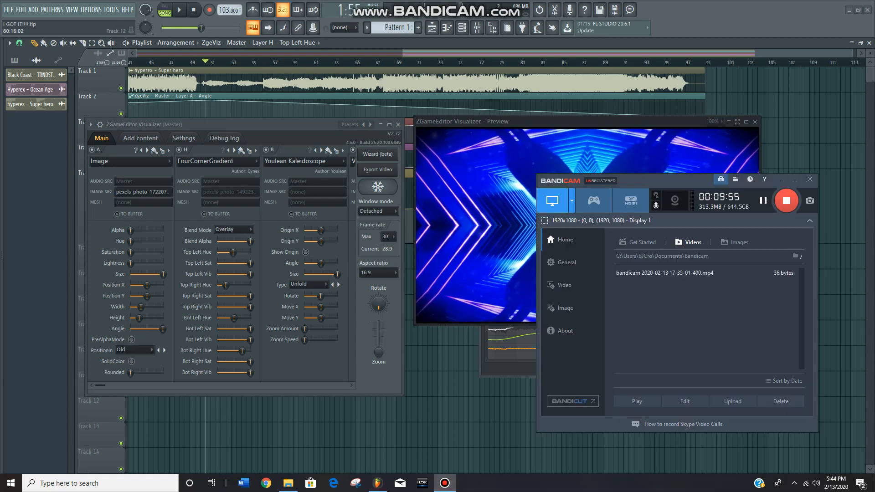